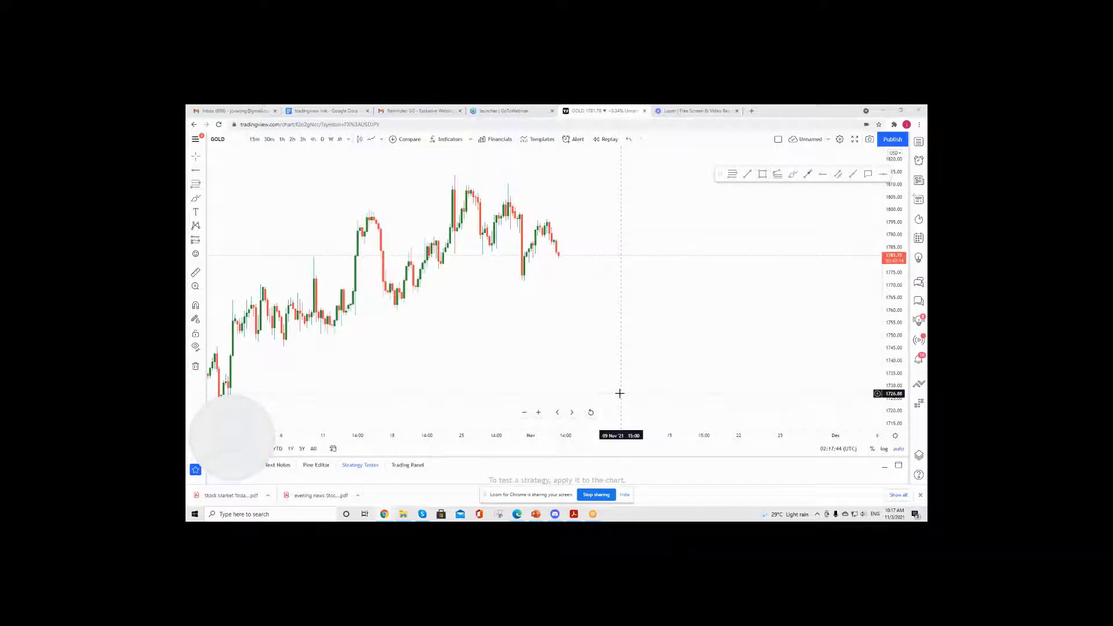
- Zoom the GOLD chart out so September through early November 2021 candles are visible
scroll(514, 193, "down", 3)
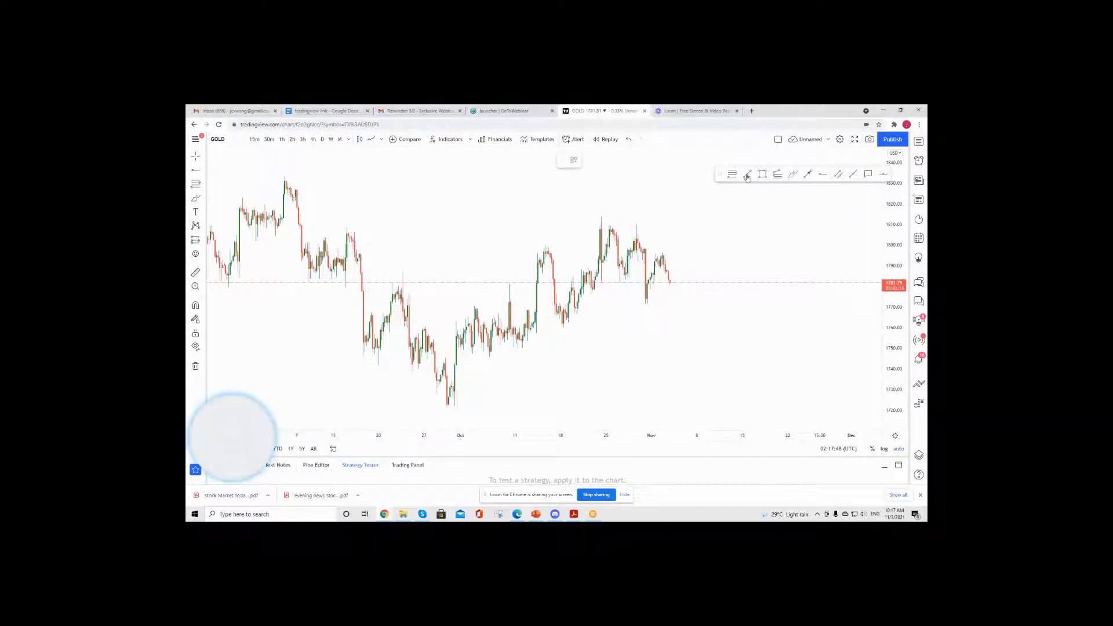
- Draw a rising trend line from the late-September low to past the latest candles
left_click(448, 407)
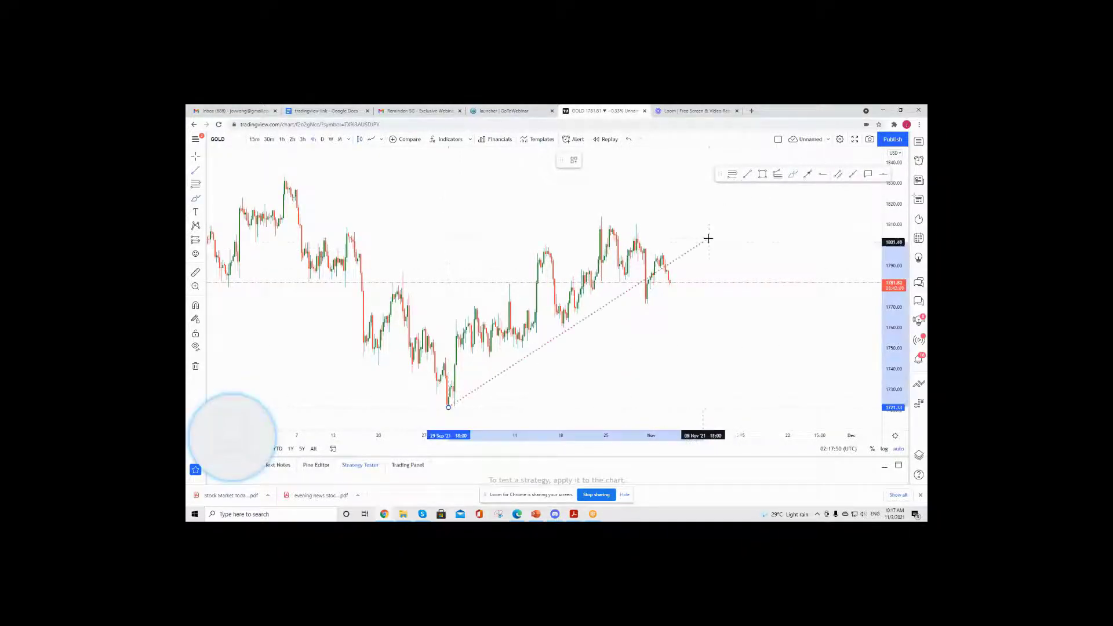
left_click(690, 229)
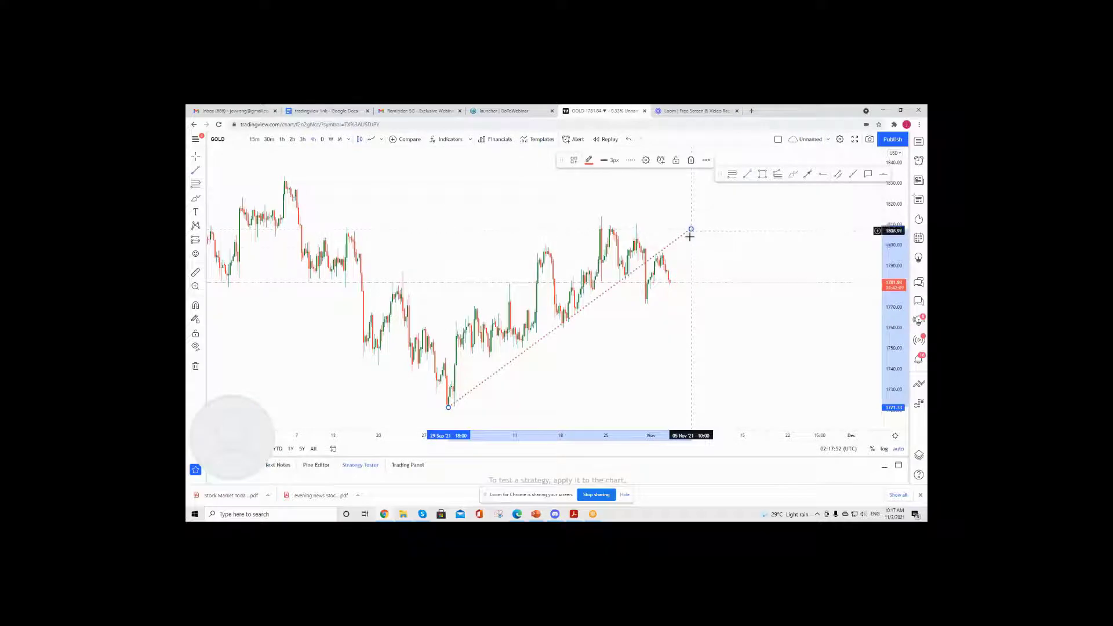
left_click(737, 191)
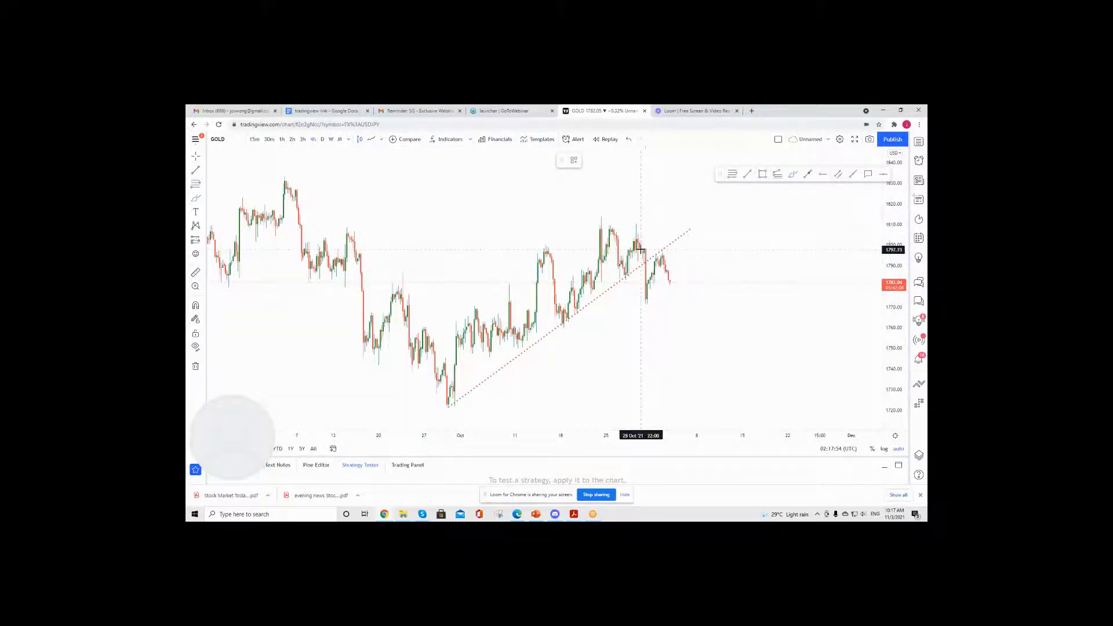
- Brush freehand circles around the touches on the trend line, undoing the last one
left_click(792, 174)
mouse_move(625, 250)
left_mouse_down()
mouse_move(605, 289)
mouse_move(579, 290)
left_mouse_up()
left_click_drag(528, 330, 527, 330)
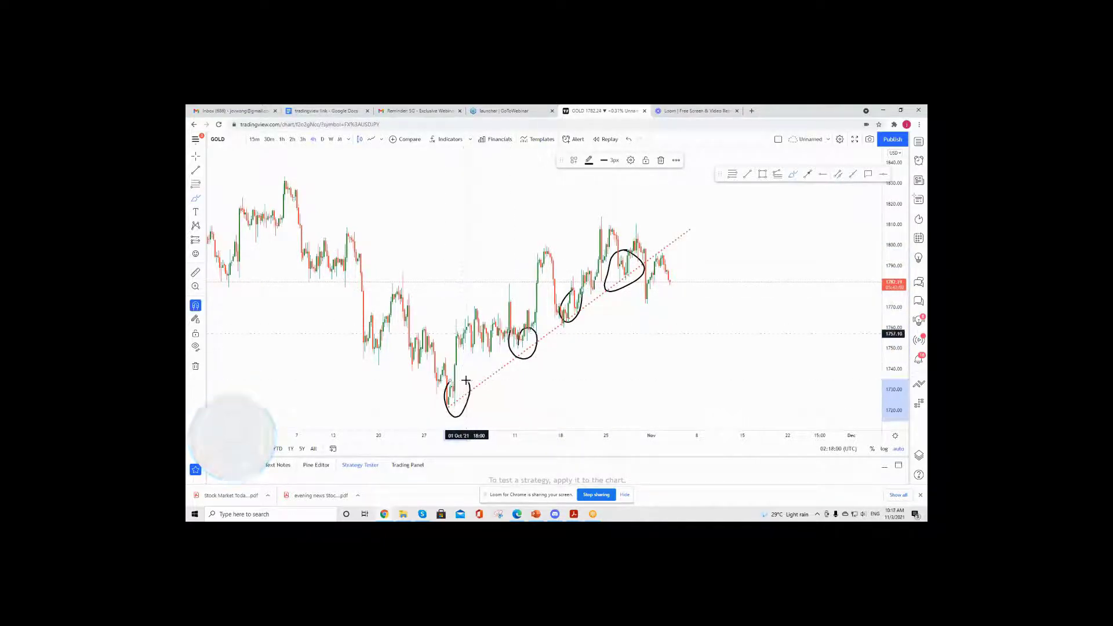
key("ctrl+z")
key("ctrl+z")
key("ctrl+z")
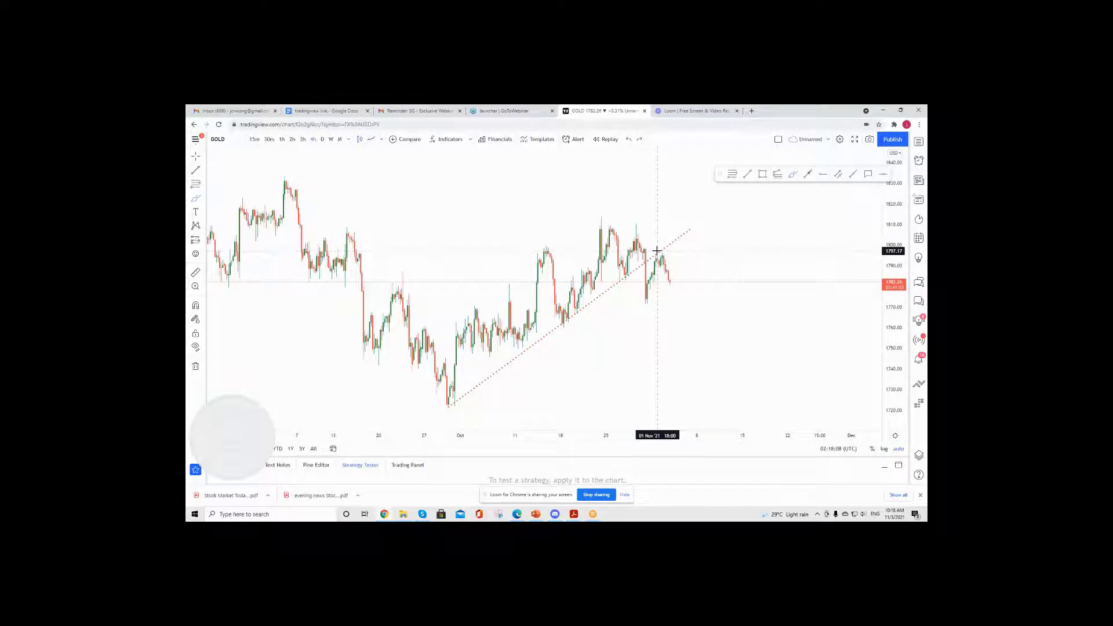
- Place a red horizontal ray at about 1796, with its start moved back to 31 Oct
scroll(755, 235, "up", 2)
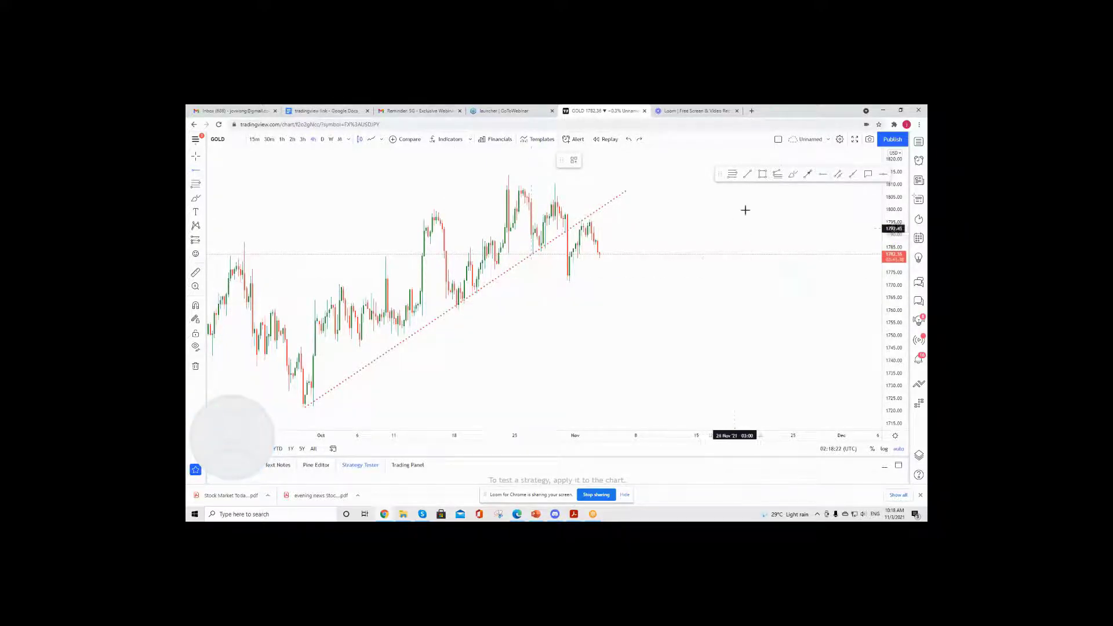
left_click(580, 219)
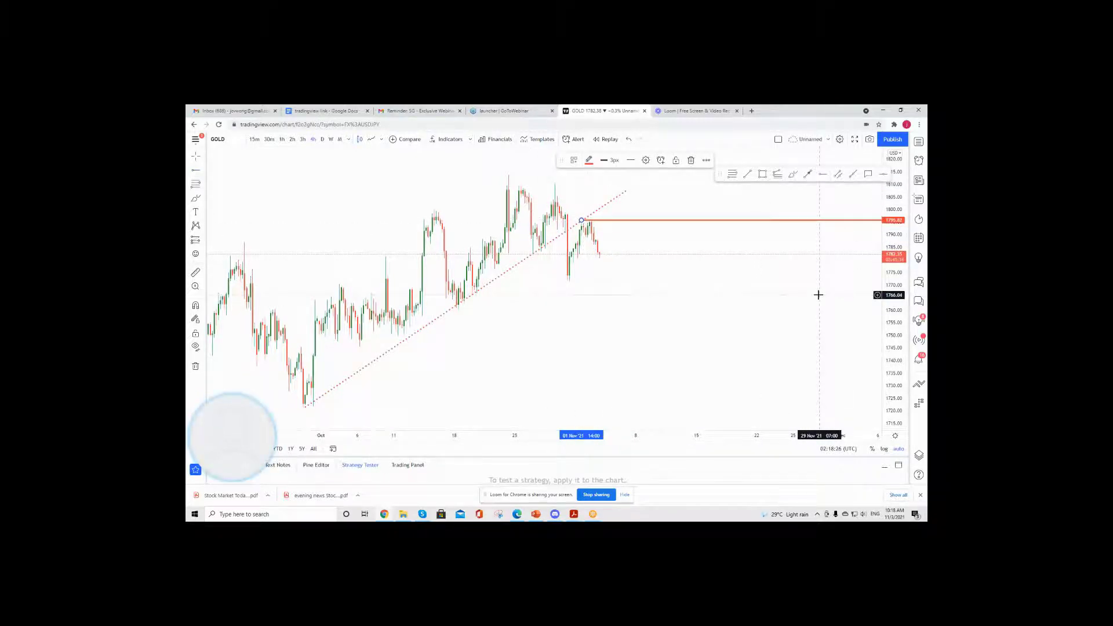
left_click_drag(580, 221, 573, 221)
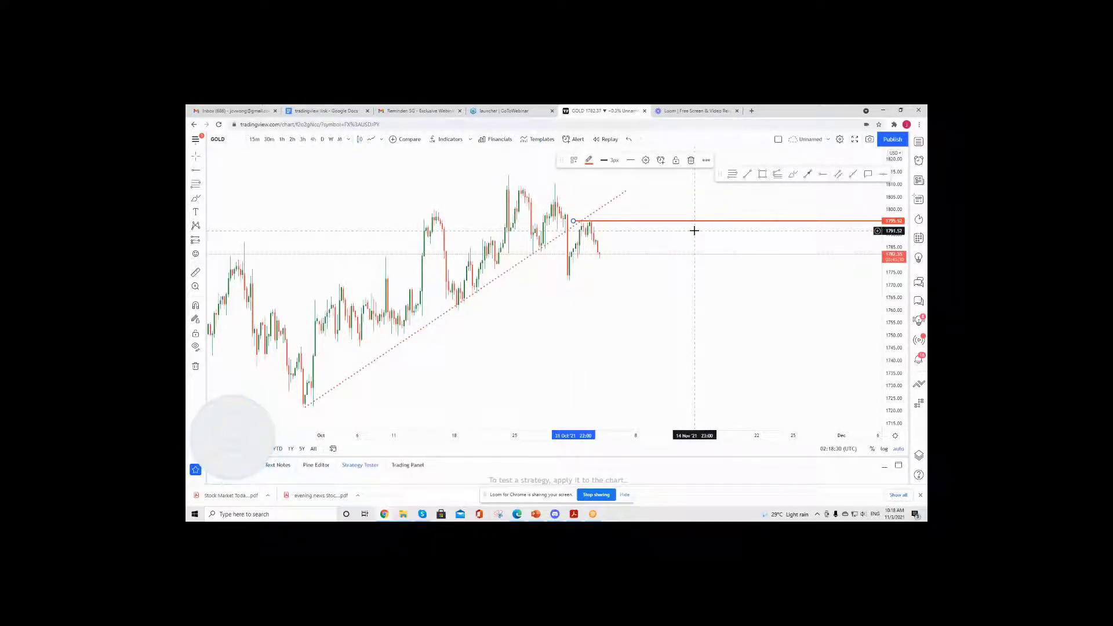
scroll(791, 217, "down", 2)
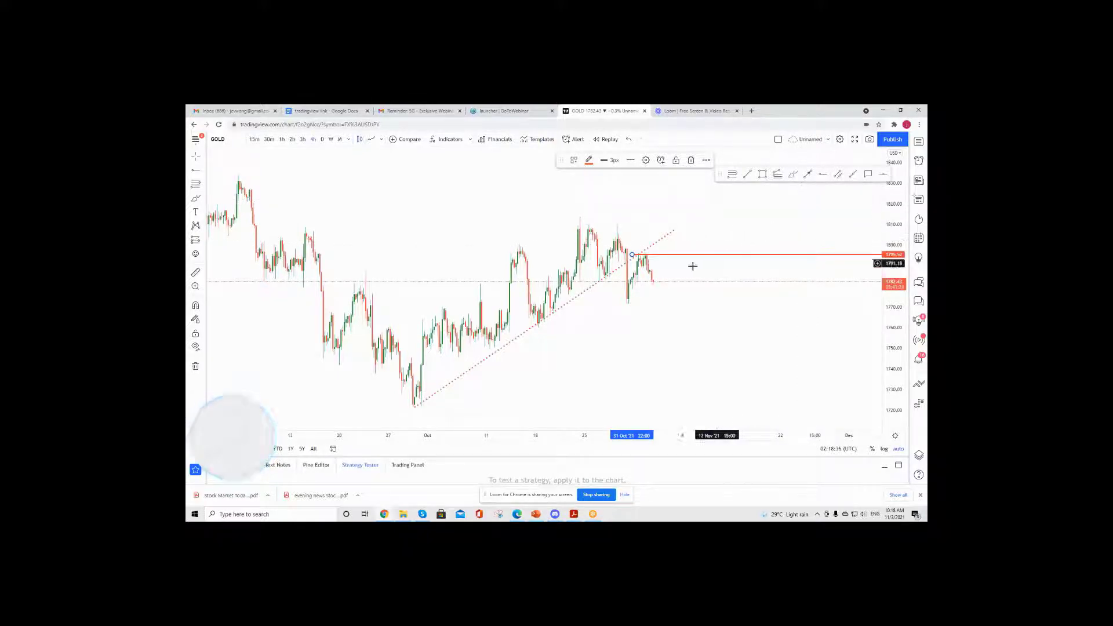
left_click(764, 217)
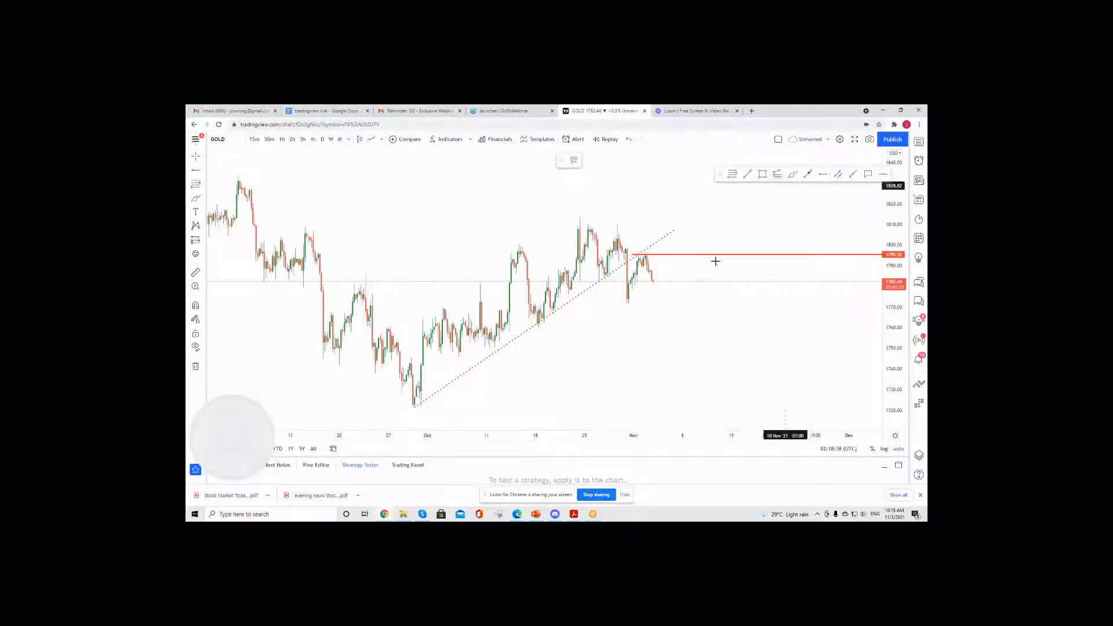
- Add a second horizontal ray at about 1781, extending its start back toward earlier candles
mouse_move(665, 275)
left_mouse_down()
mouse_move(660, 261)
mouse_move(684, 262)
left_mouse_up()
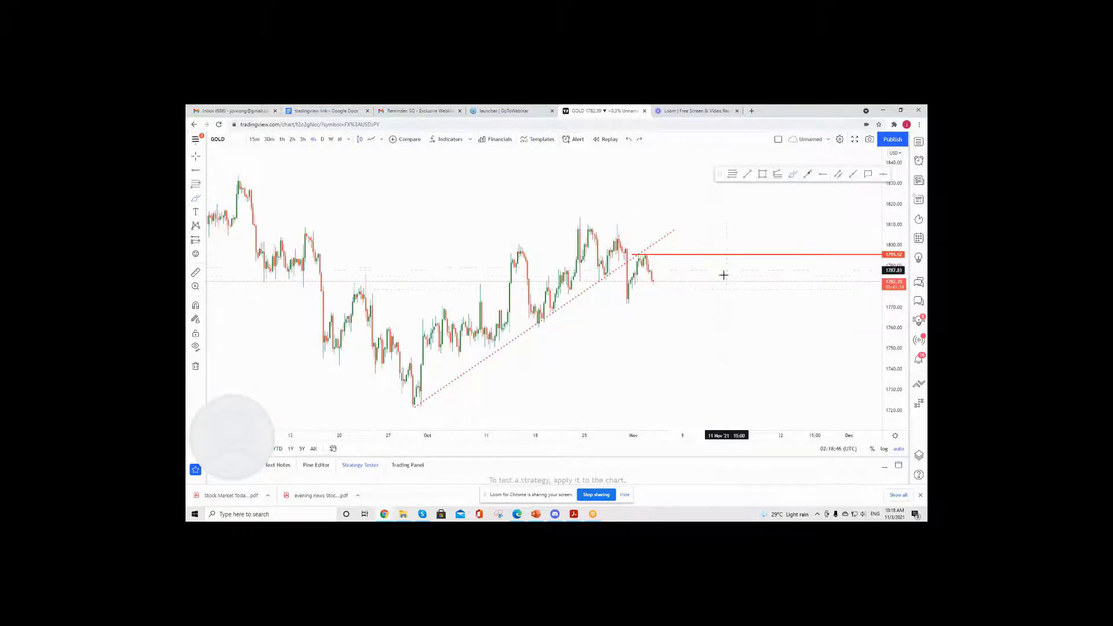
scroll(725, 271, "up", 2)
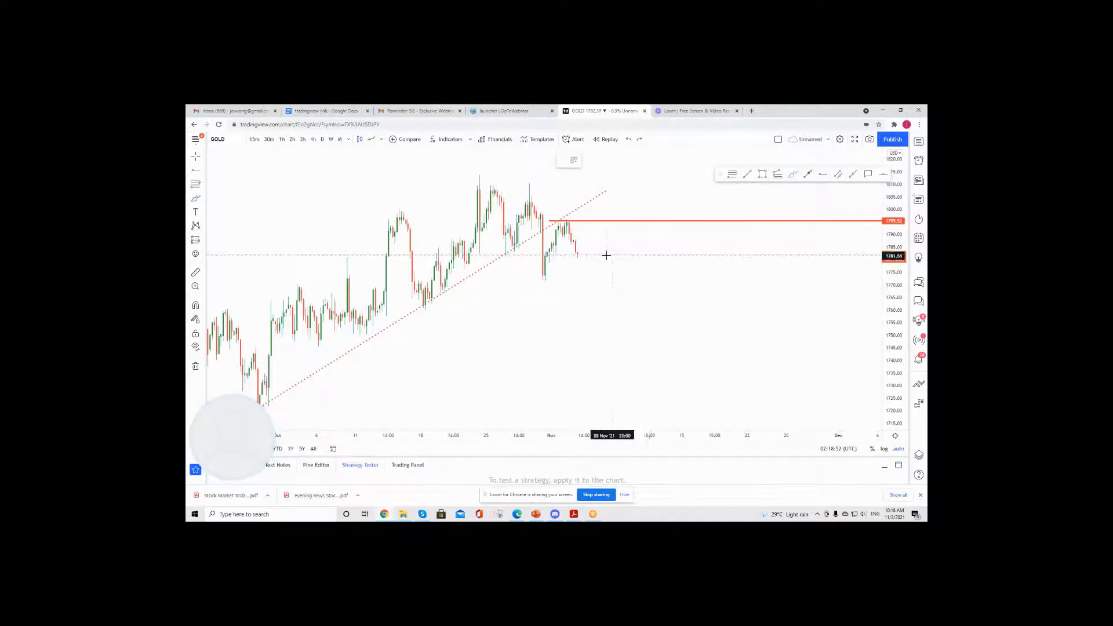
left_click(575, 257)
mouse_move(576, 257)
left_mouse_down()
mouse_move(429, 258)
mouse_move(554, 256)
left_mouse_up()
- Restyle the lower ray at about 1782 with the blue Sell Entry template
double_click(596, 259)
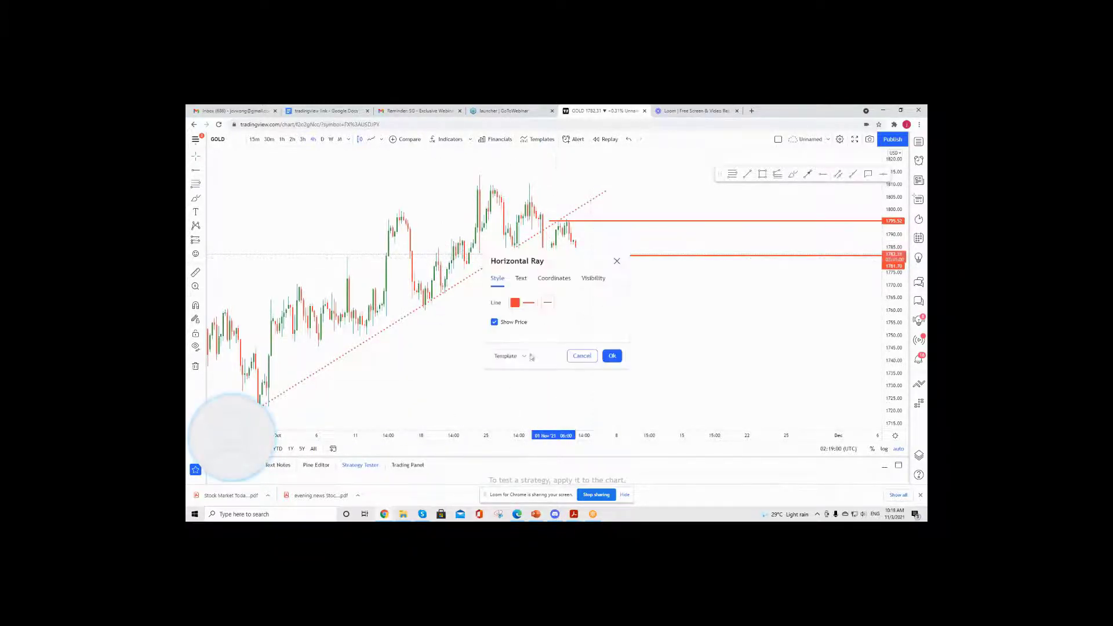
left_click(520, 355)
left_click(507, 439)
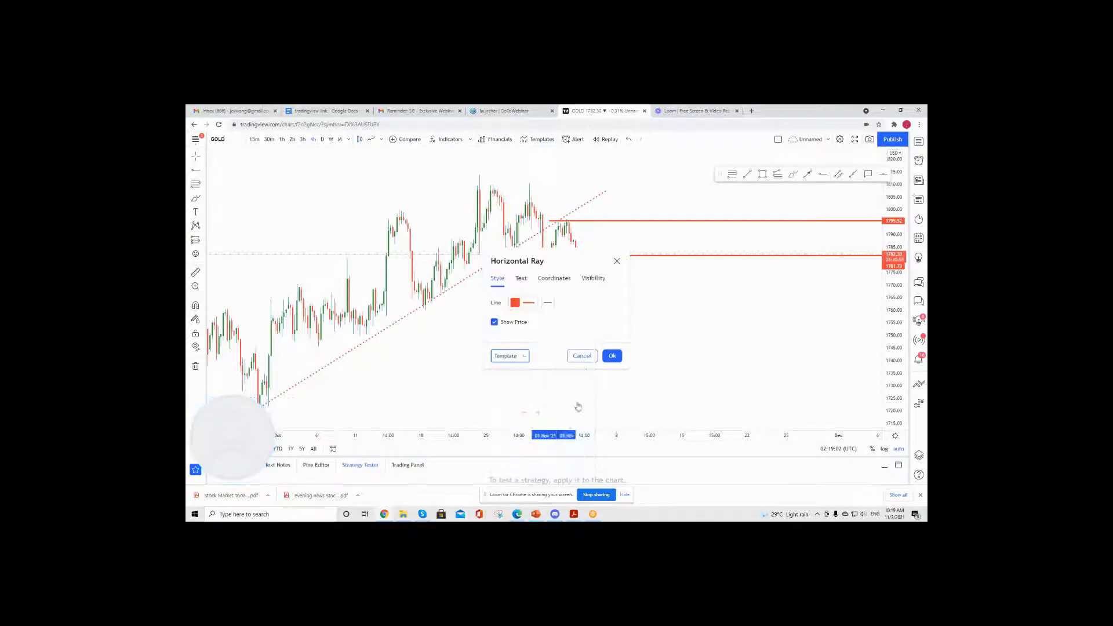
left_click(612, 356)
scroll(704, 203, "down", 2)
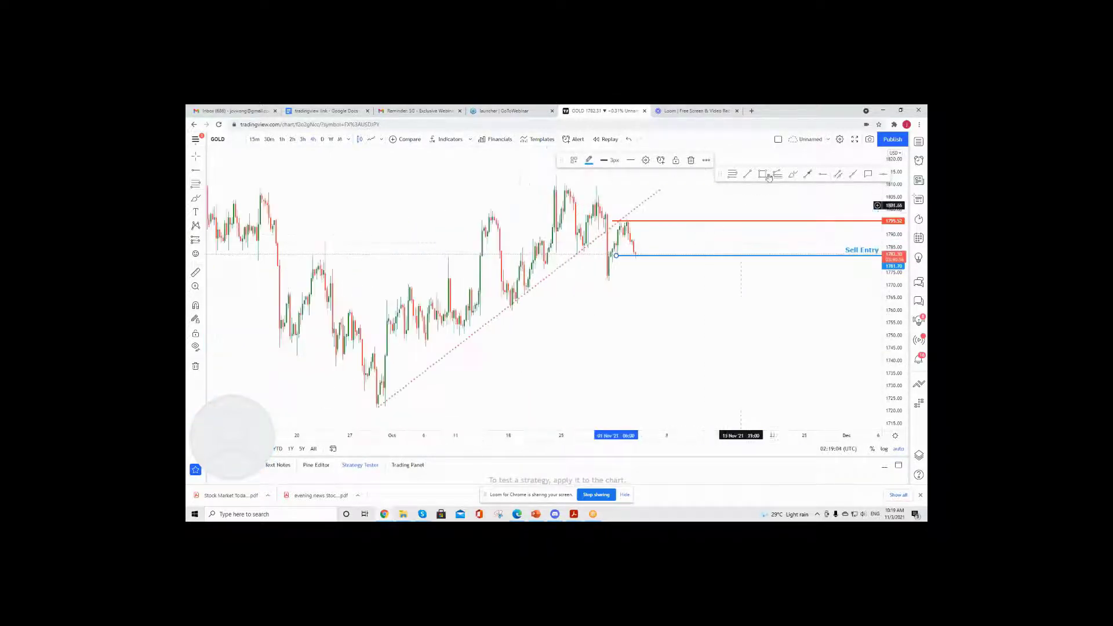
left_click(825, 225)
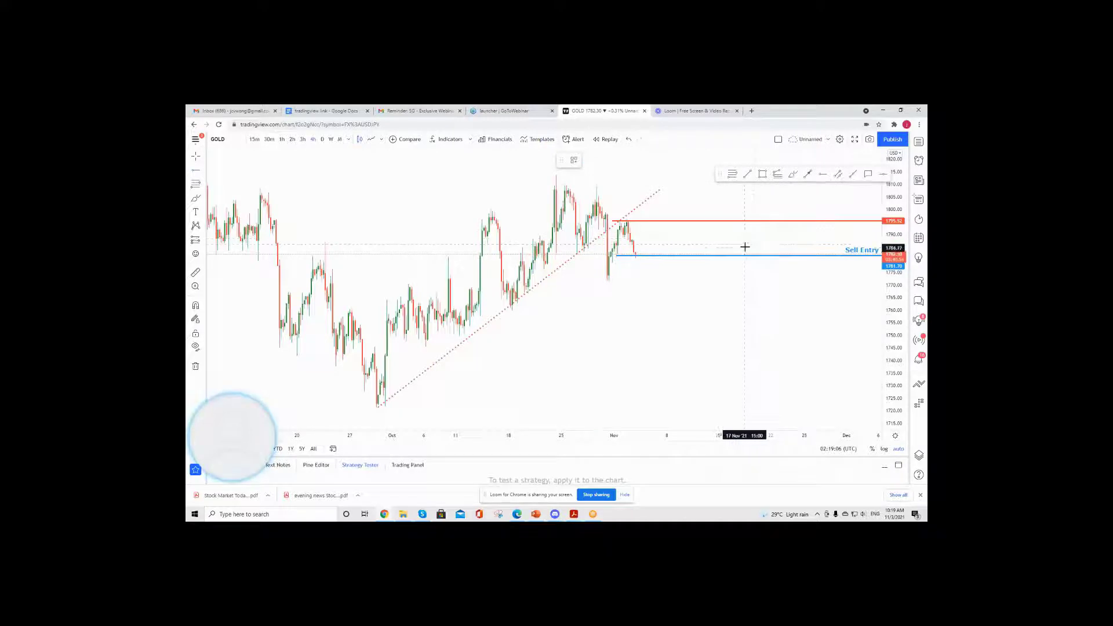
- Draw a new horizontal ray at about 1751
scroll(582, 316, "down", 3)
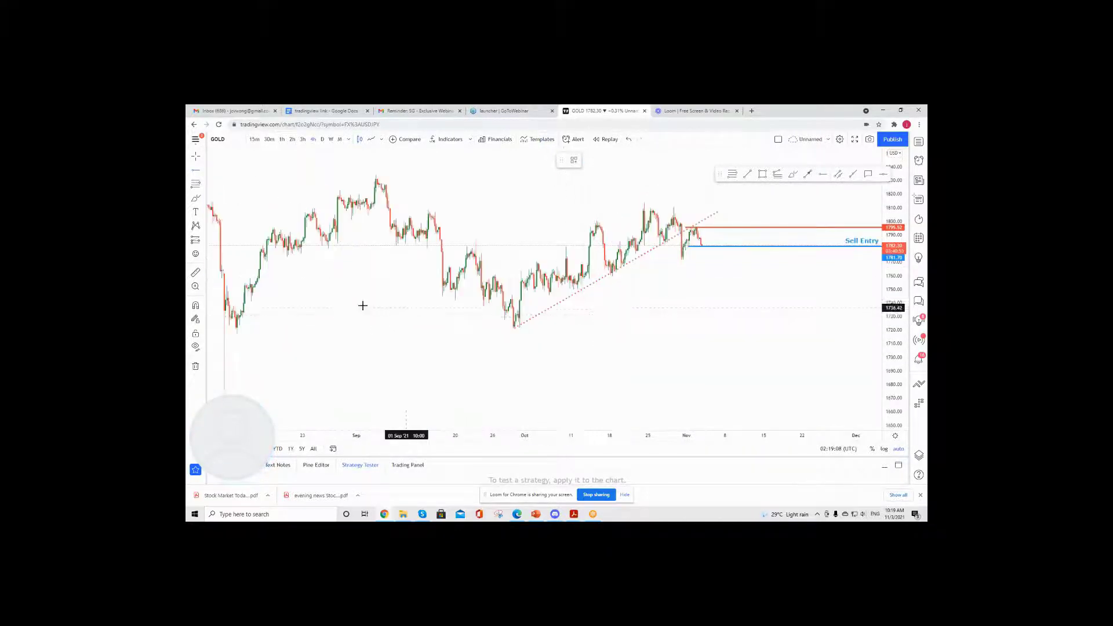
scroll(380, 305, "down", 3)
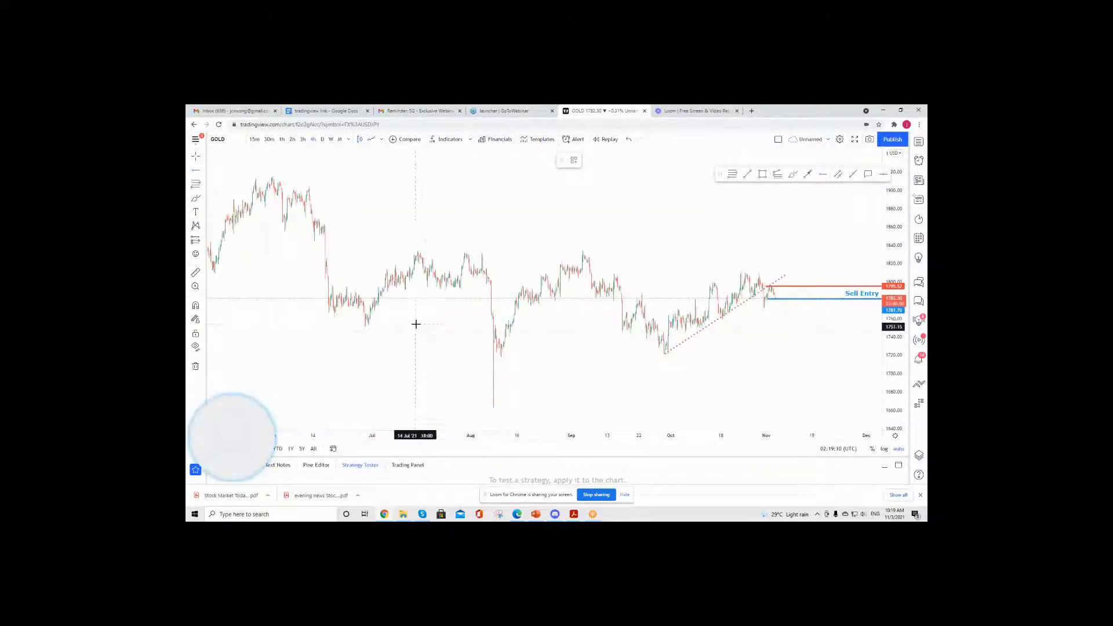
scroll(418, 323, "up", 3)
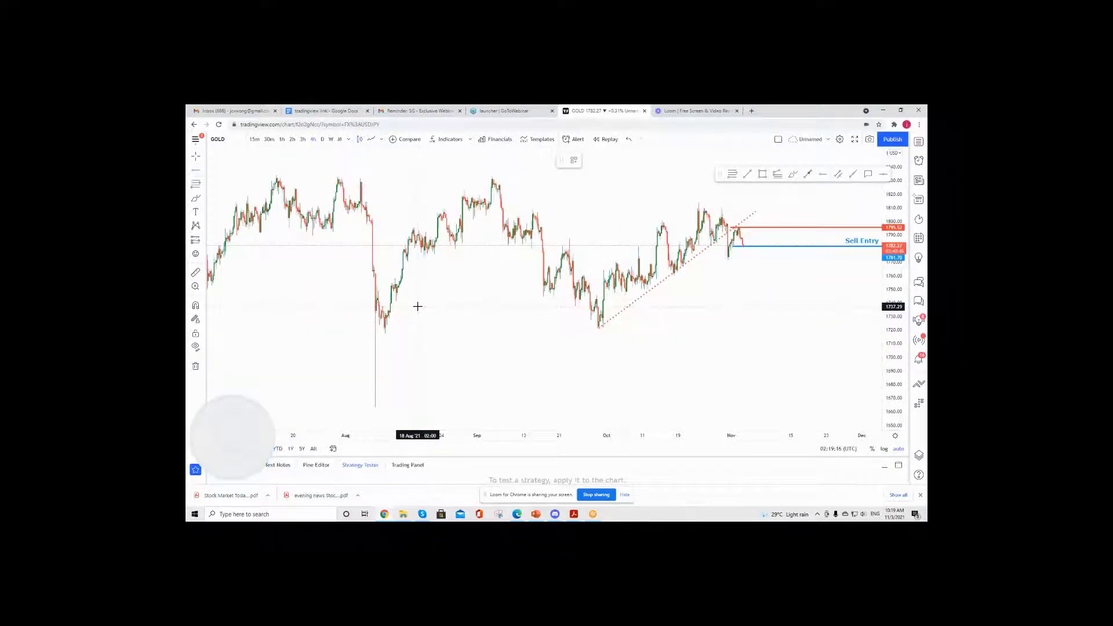
scroll(417, 306, "down", 2)
scroll(343, 327, "down", 1)
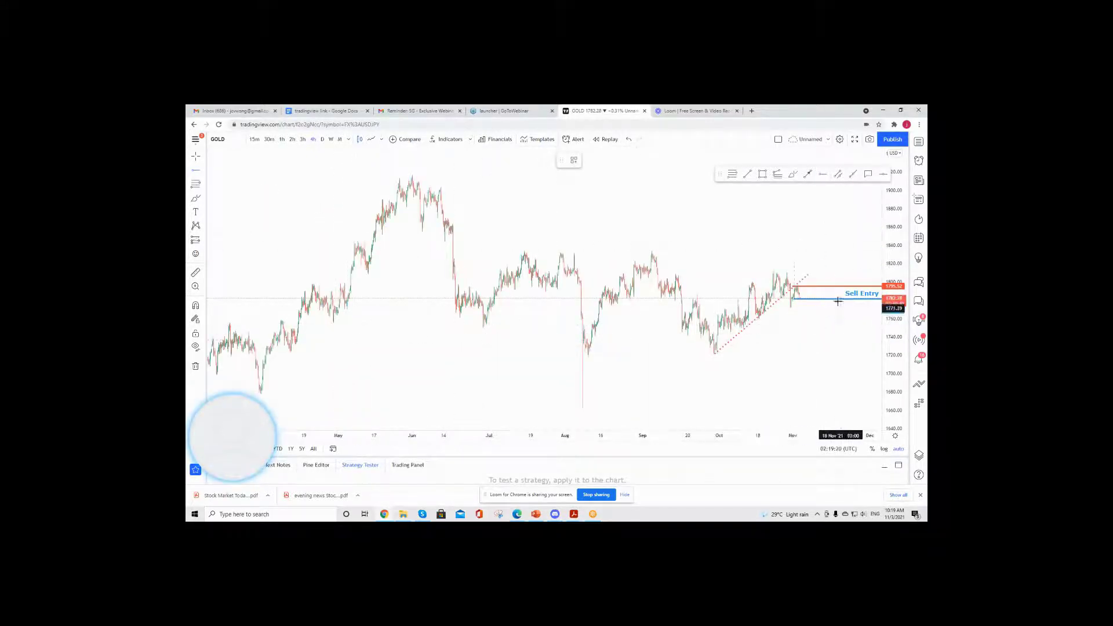
scroll(793, 280, "up", 3)
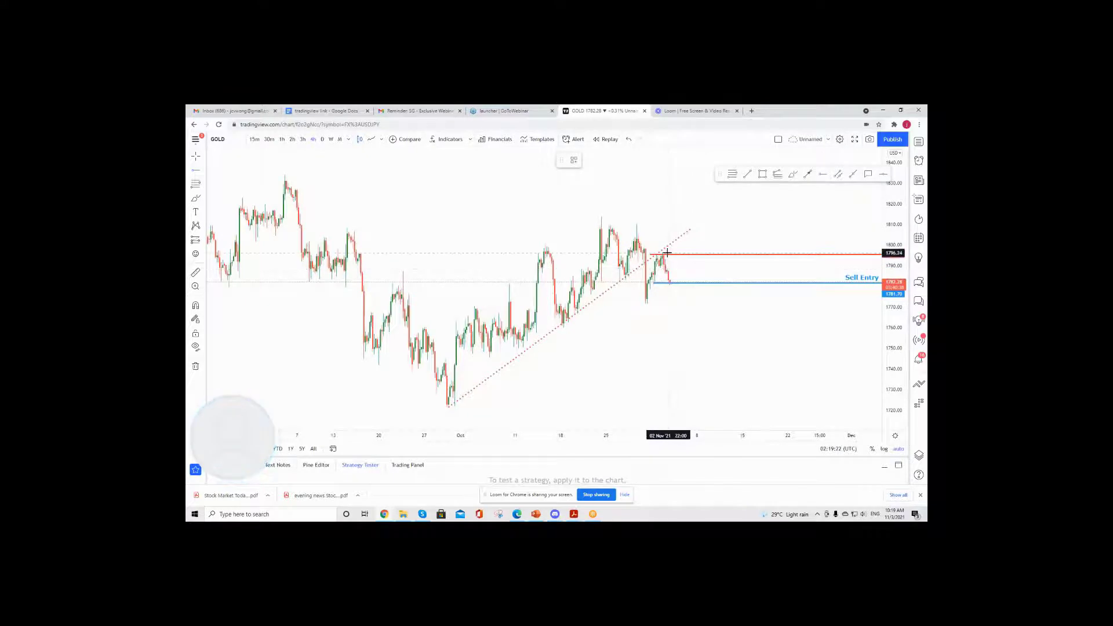
scroll(666, 259, "down", 4)
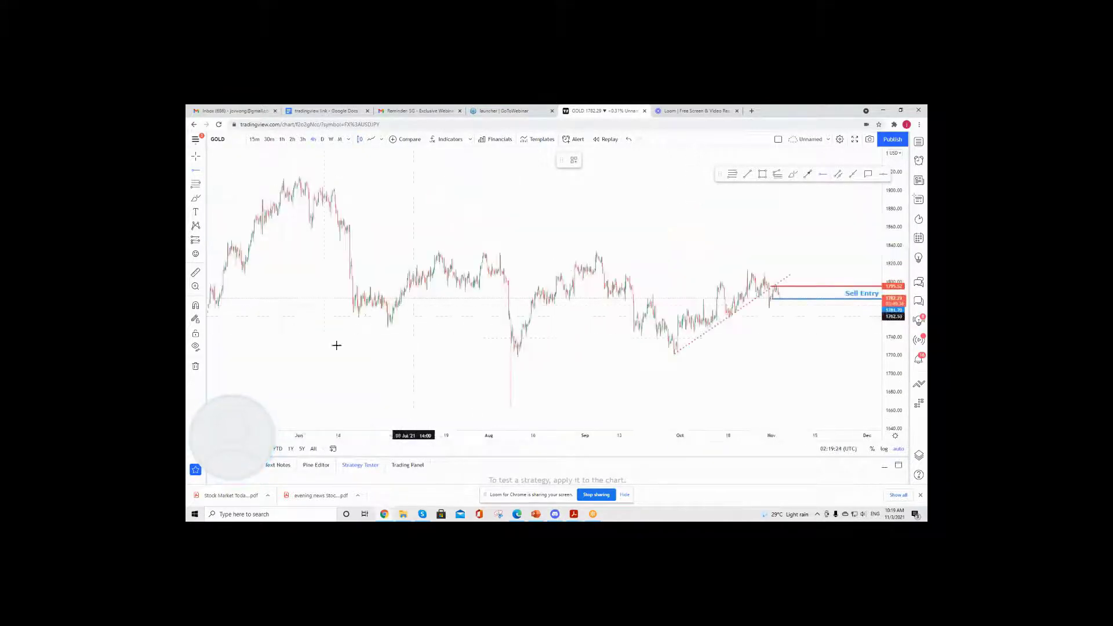
left_click_drag(388, 326, 713, 330)
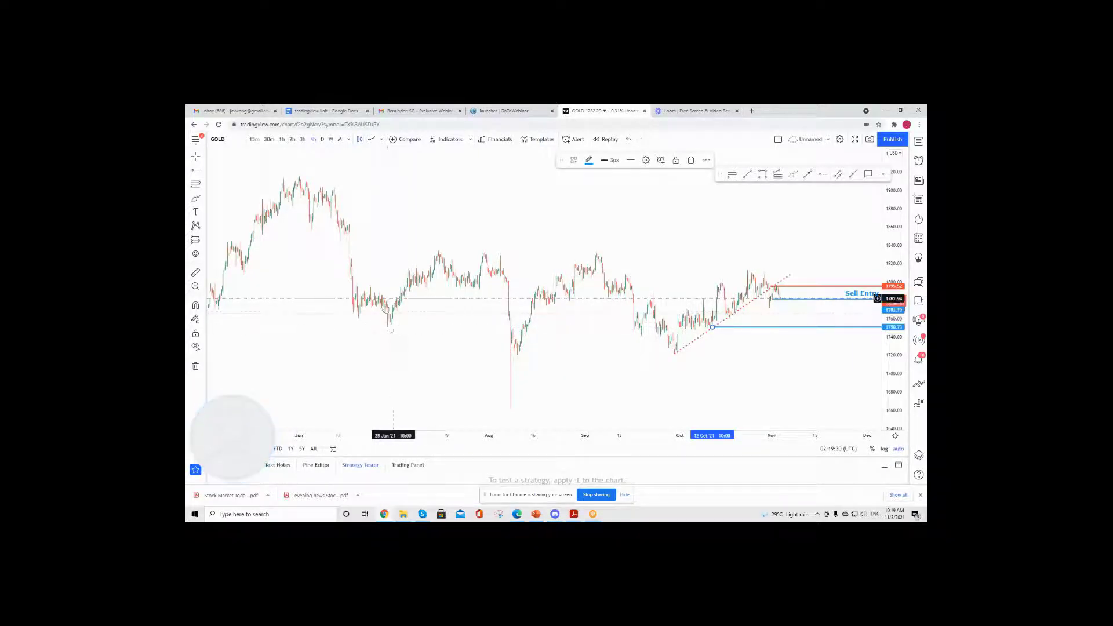
- Draw a downward arrow from just right of the latest candles toward the lower level
scroll(703, 330, "up", 1)
scroll(690, 325, "up", 5)
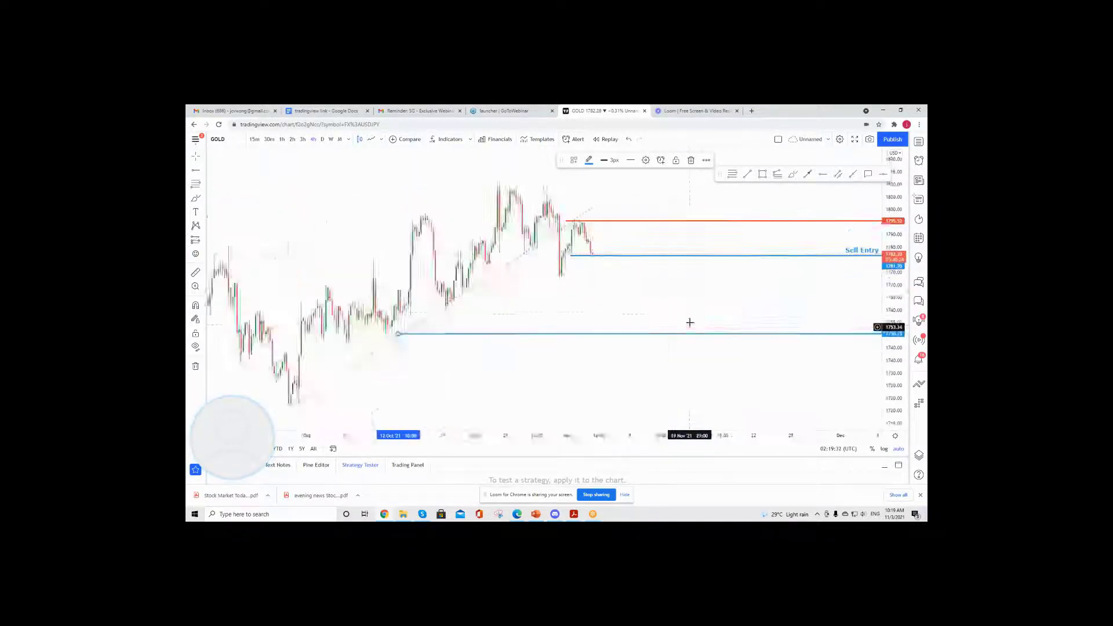
left_click(807, 174)
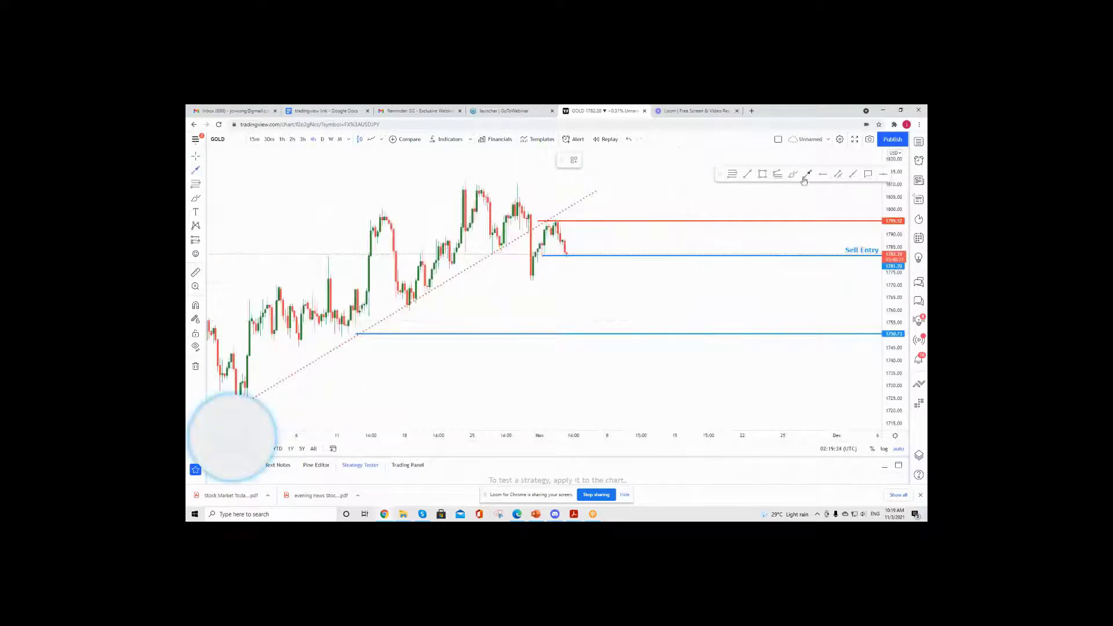
left_click(591, 265)
left_click(682, 326)
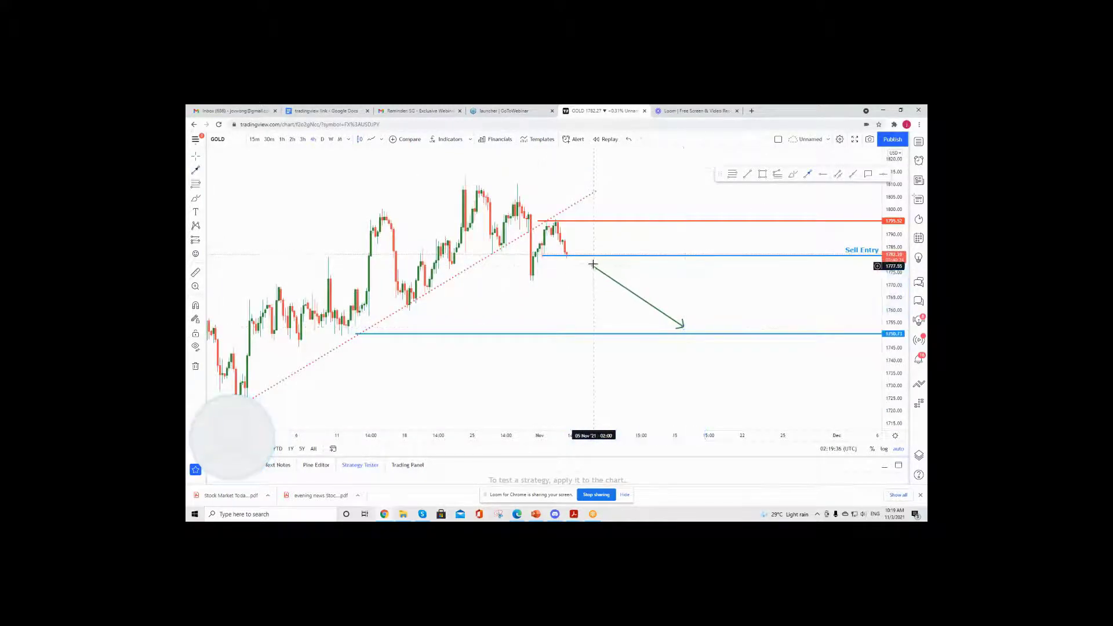
- Apply the Stop Loss template to the upper red ray
double_click(623, 220)
left_click(503, 355)
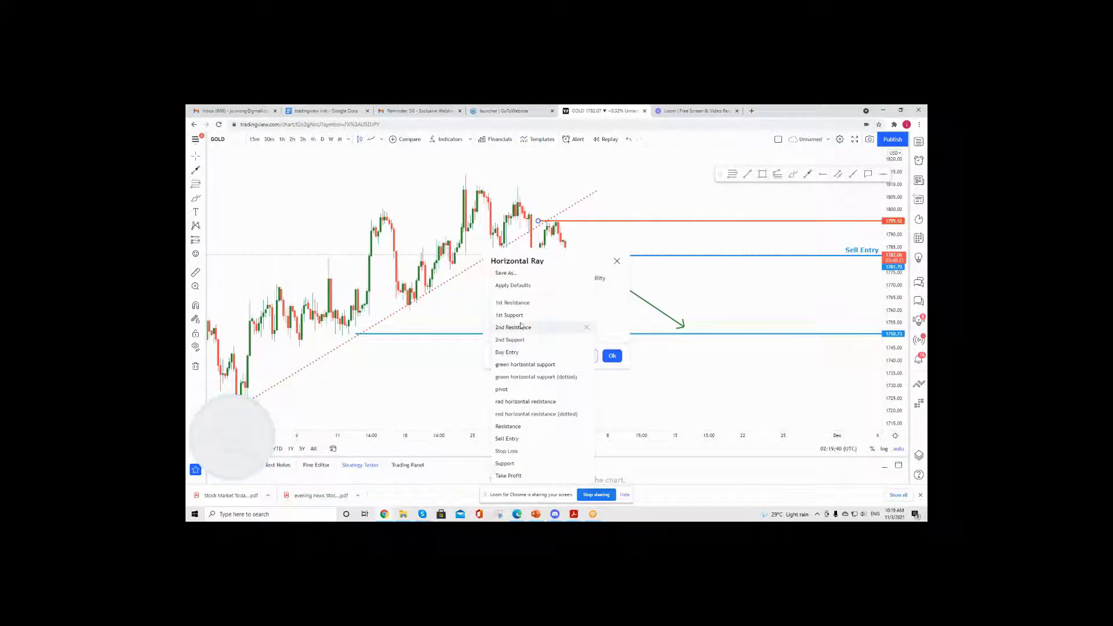
left_click(506, 451)
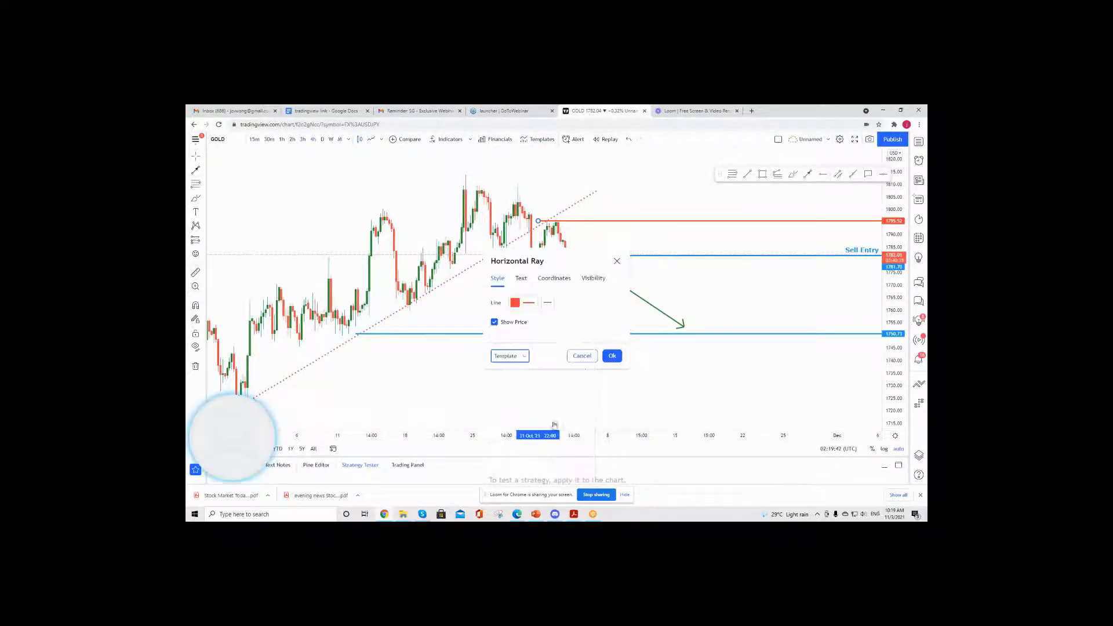
left_click(612, 356)
- Start the 1751 ray one day earlier and style it as the green Take Profit line
left_click(529, 333)
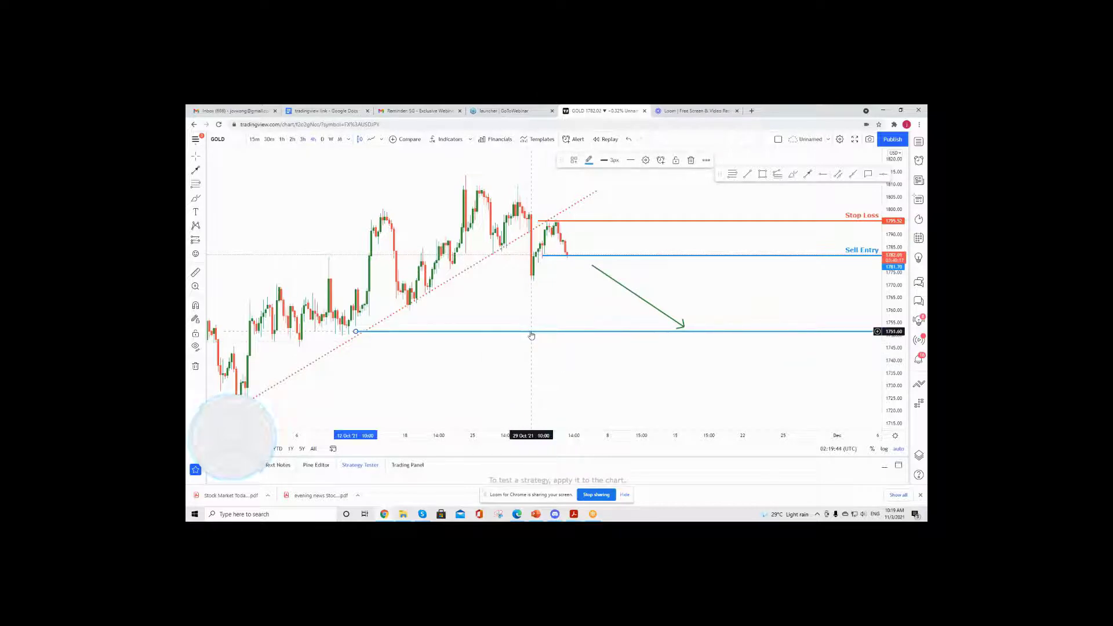
left_click_drag(356, 332, 342, 330)
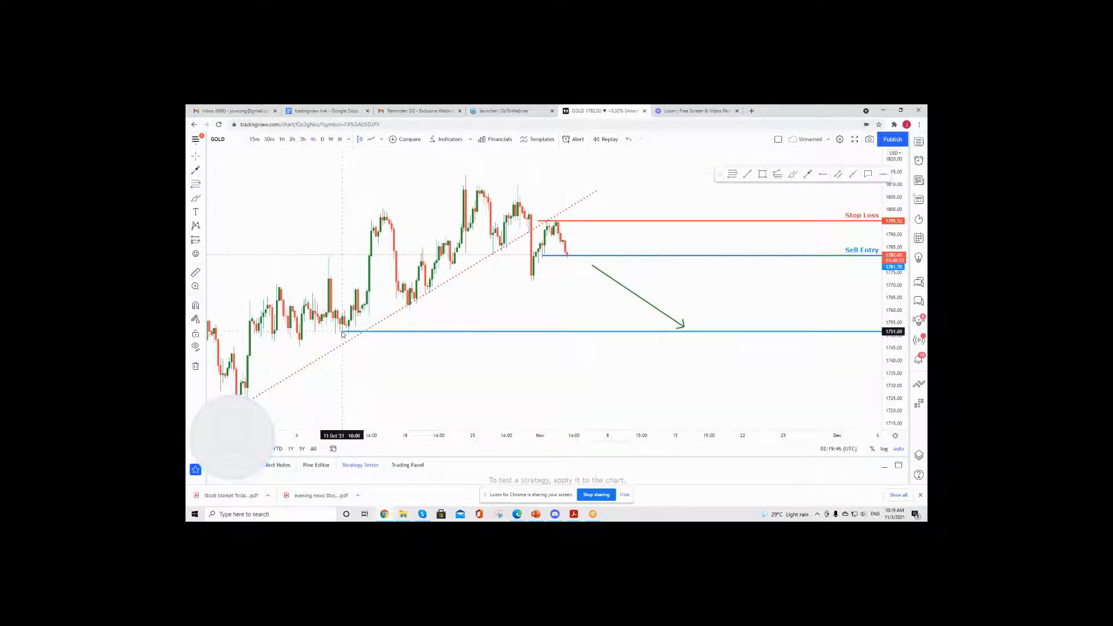
double_click(381, 334)
left_click(508, 355)
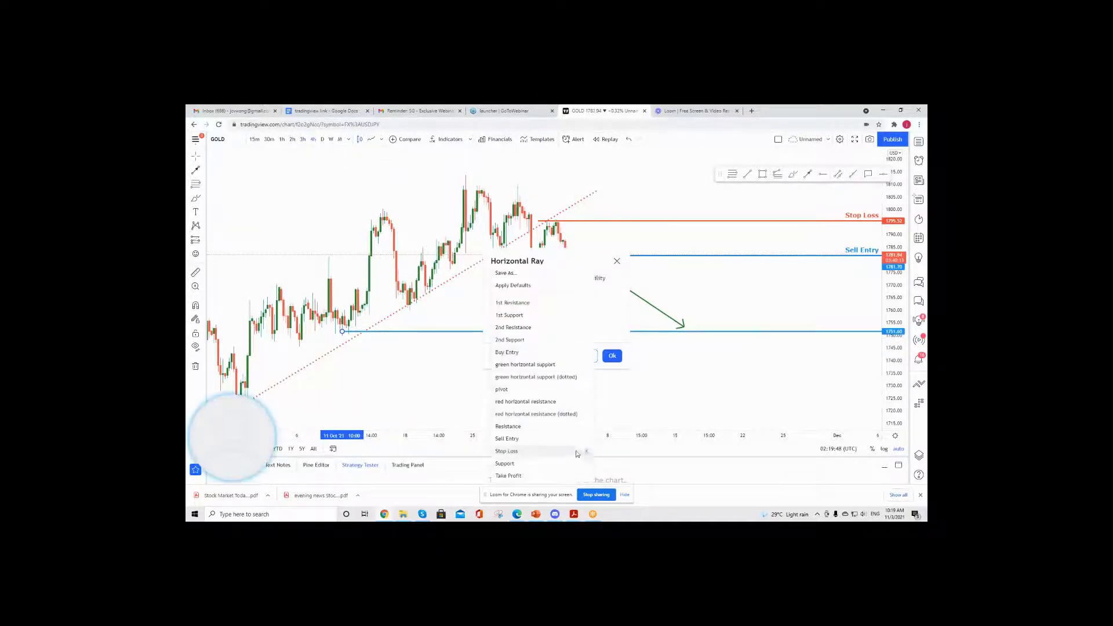
left_click(508, 475)
left_click(612, 356)
scroll(638, 319, "down", 3)
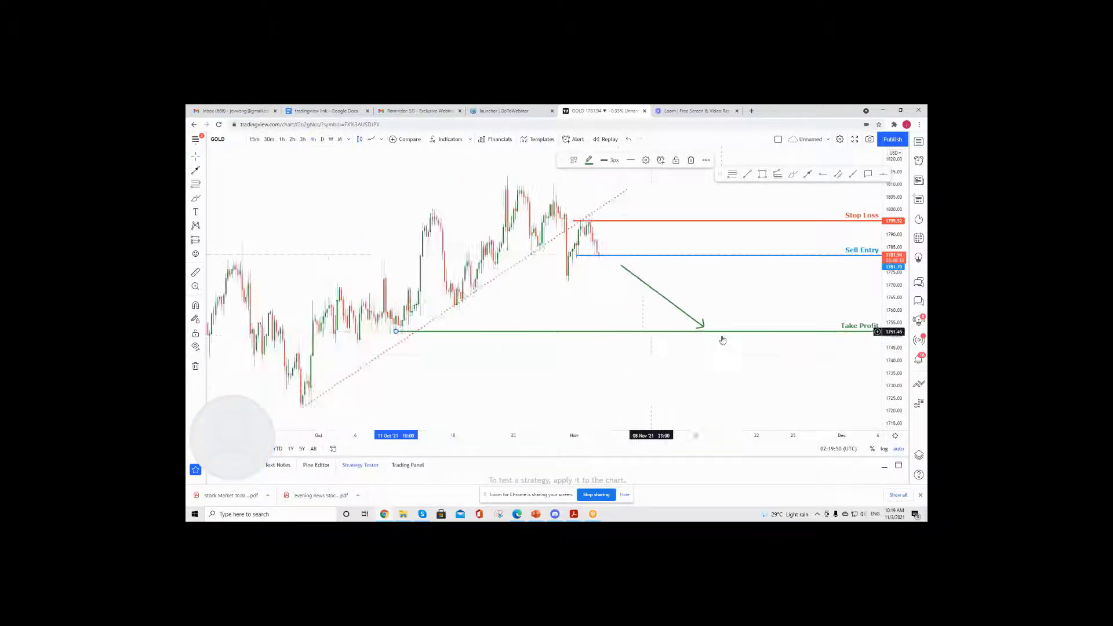
left_click(733, 175)
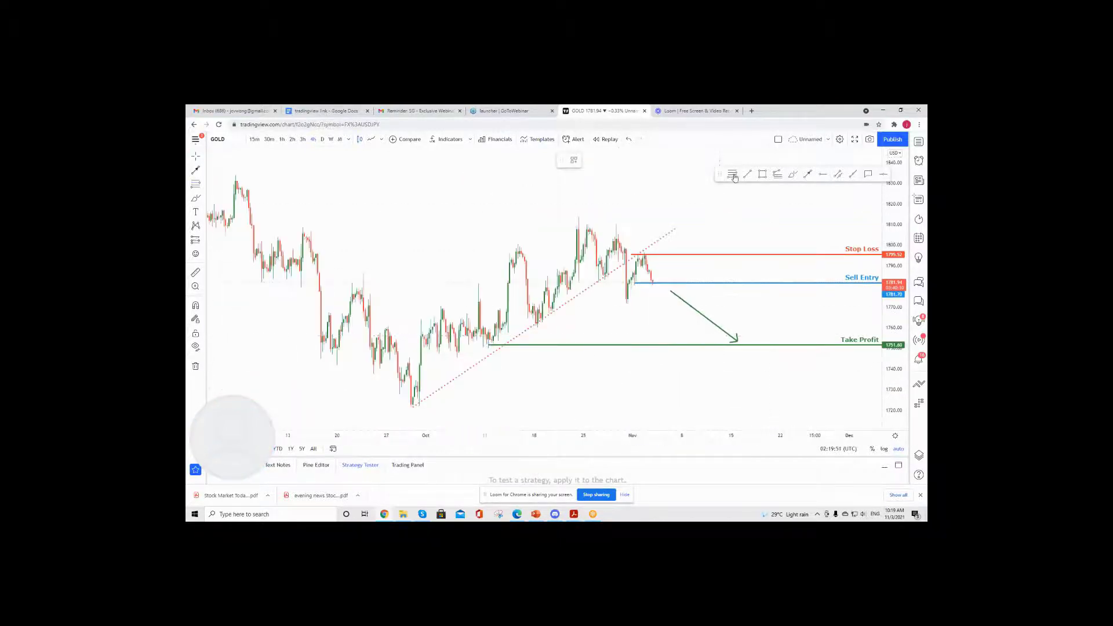
left_click(412, 405)
- Finish the Fib retracement at the October high and raise Take Profit to about 1757.85
left_click(579, 214)
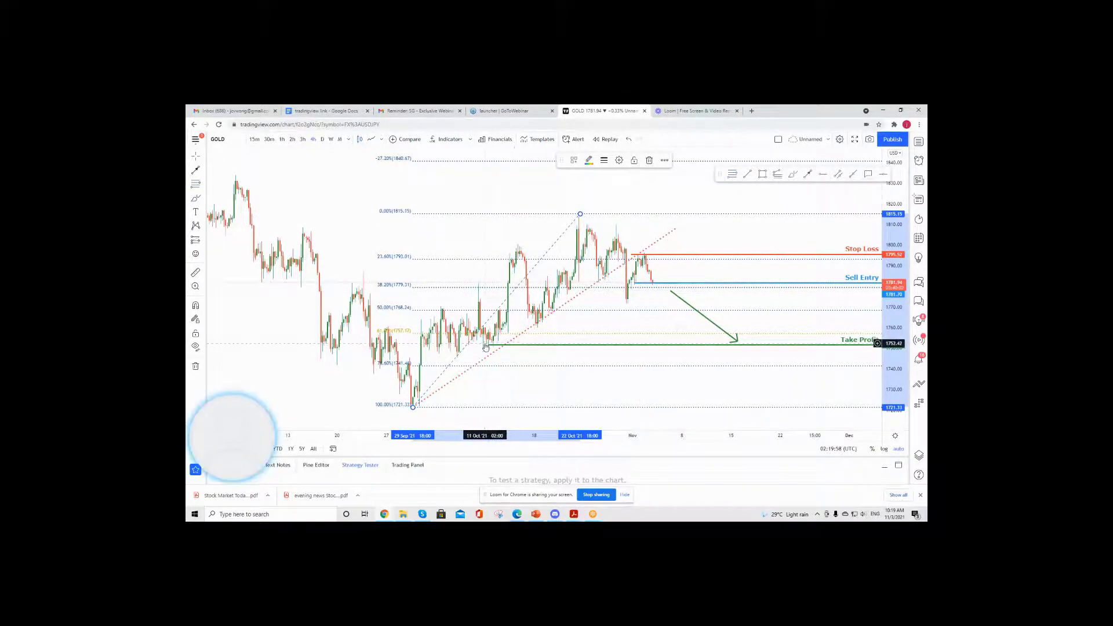
scroll(547, 320, "down", 3)
scroll(545, 322, "down", 4)
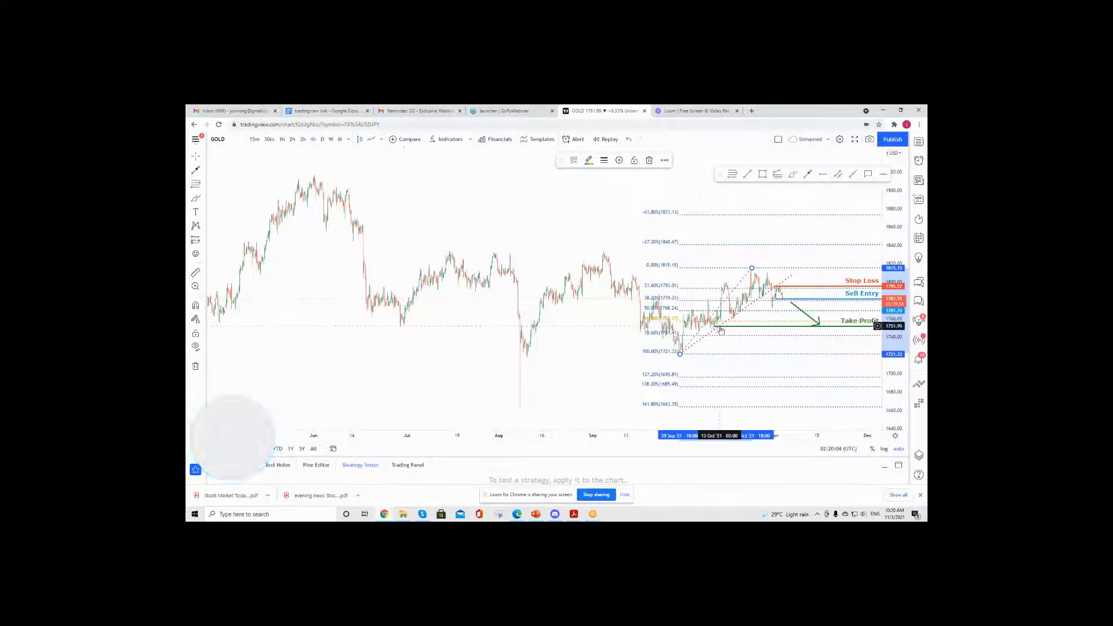
left_click_drag(717, 329, 726, 321)
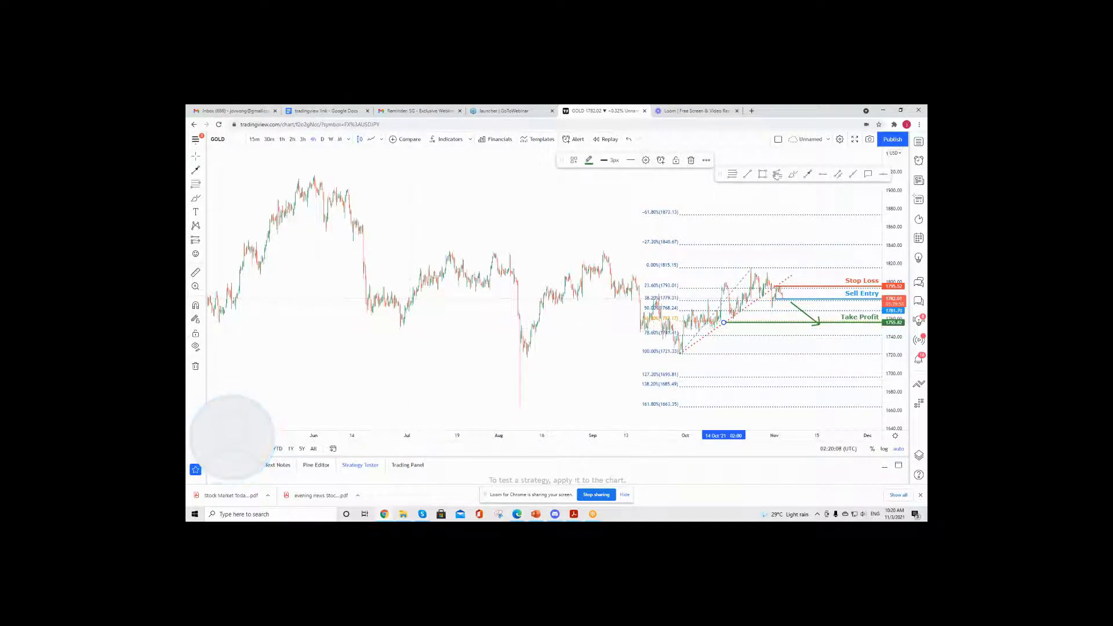
- Circle the earlier price dip freehand, then open the Fib retracement's settings
left_click(793, 174)
mouse_move(399, 297)
left_mouse_down()
mouse_move(376, 317)
mouse_move(322, 284)
left_mouse_up()
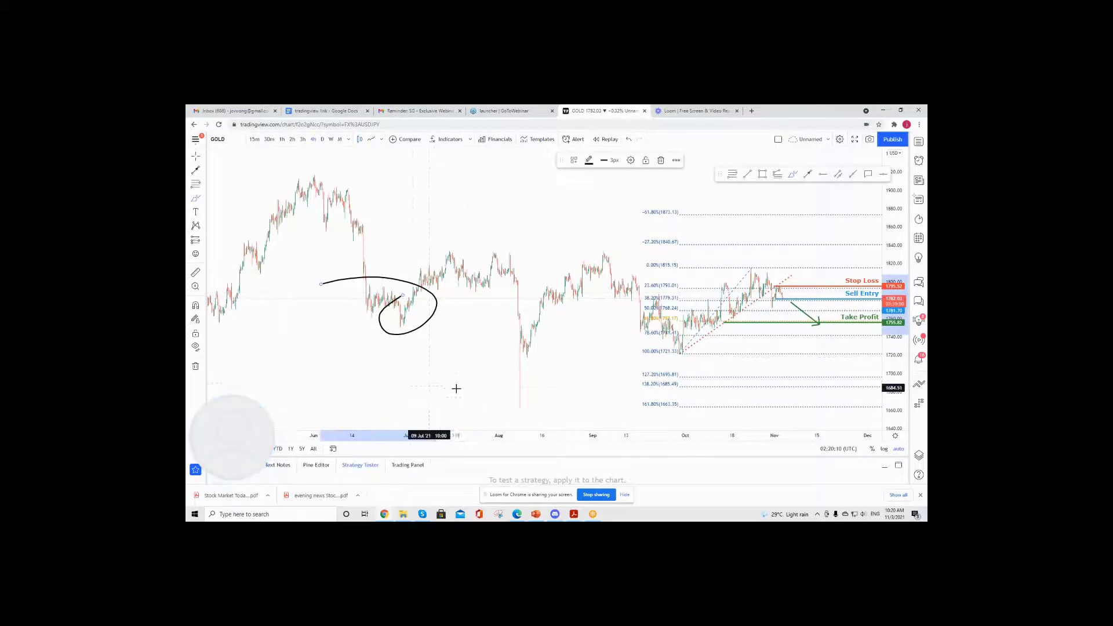
scroll(462, 360, "down", 2)
scroll(463, 359, "up", 5)
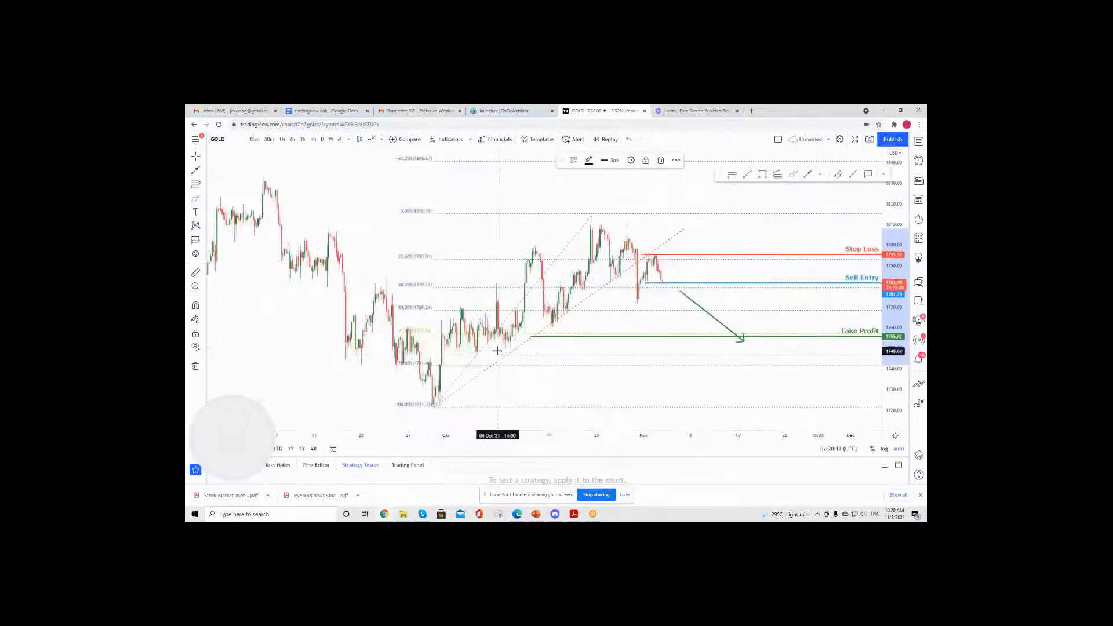
left_click(509, 257)
double_click(510, 265)
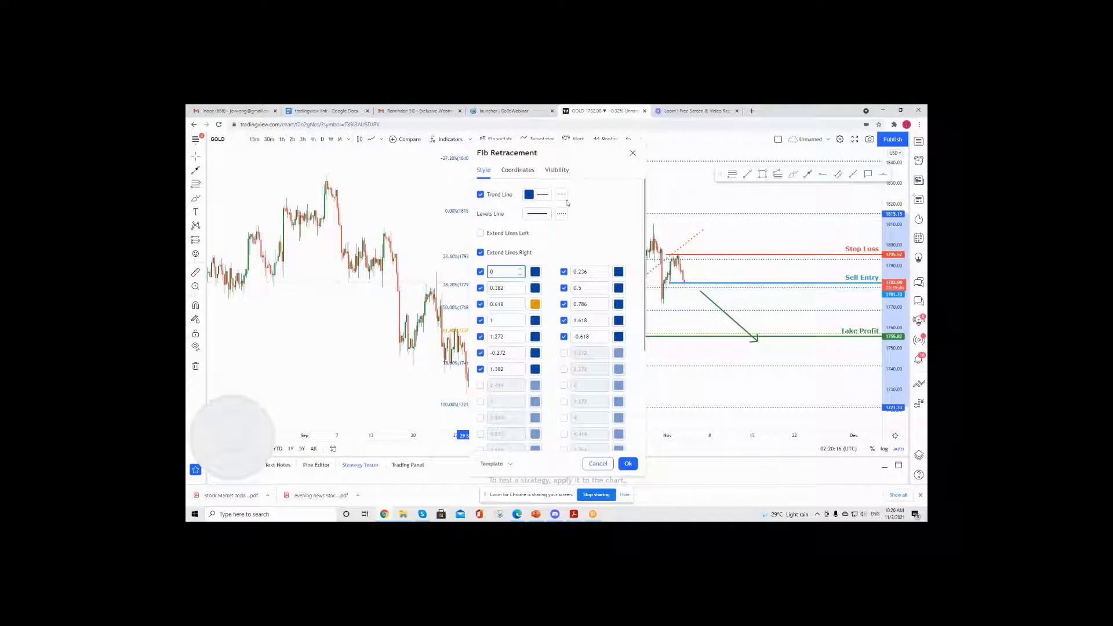
- Hide the retracement's 0 level and move its top anchor to the late-October high
left_click_drag(564, 150, 420, 135)
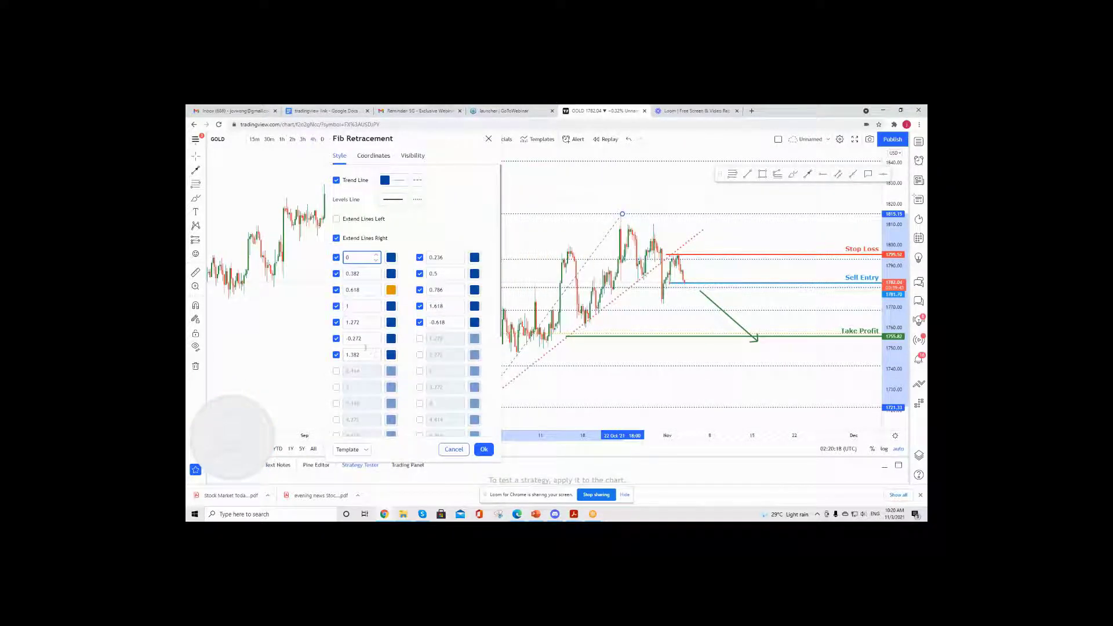
left_click(337, 259)
left_click(483, 449)
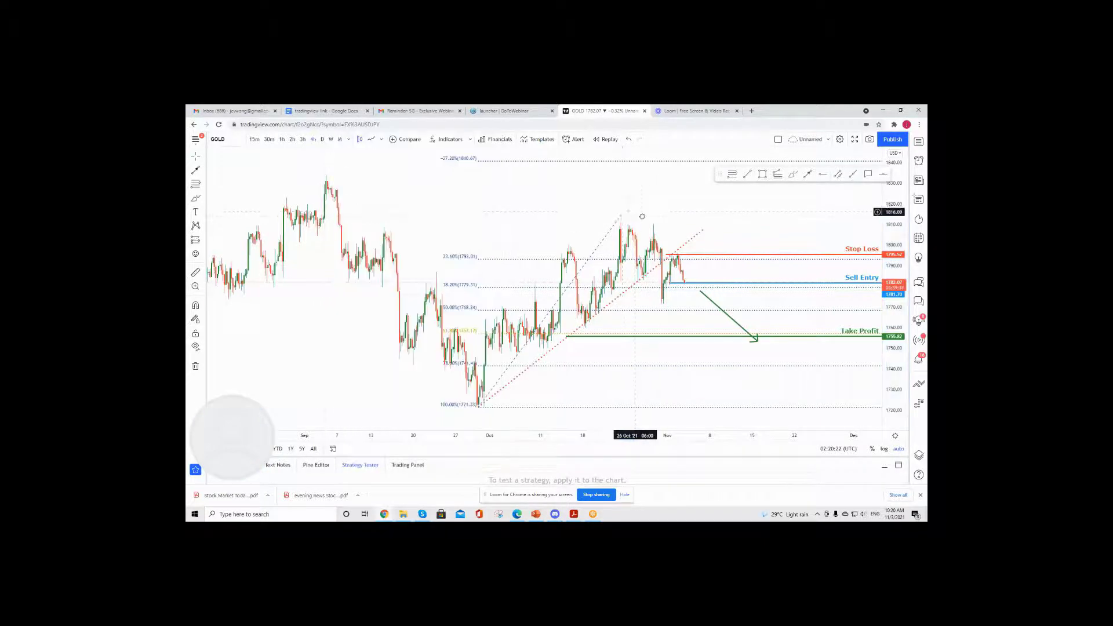
left_click_drag(658, 230, 660, 223)
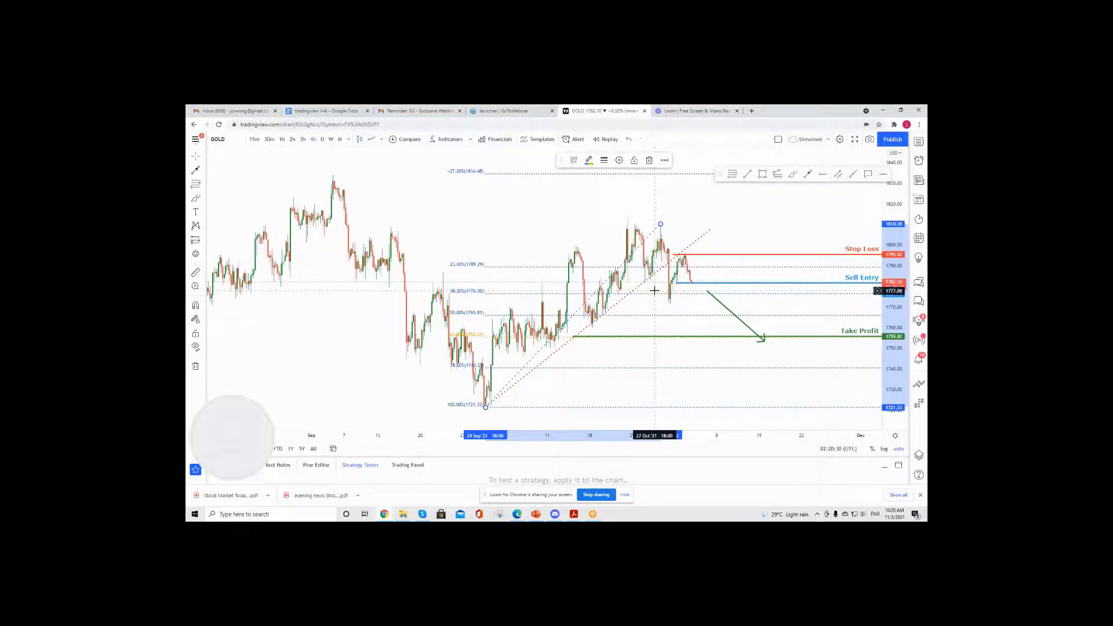
- Hide the 0.236, 0.5, 0.786, 1.618 and -0.618 levels, keeping only 0.382 and 0.618
left_click(588, 159)
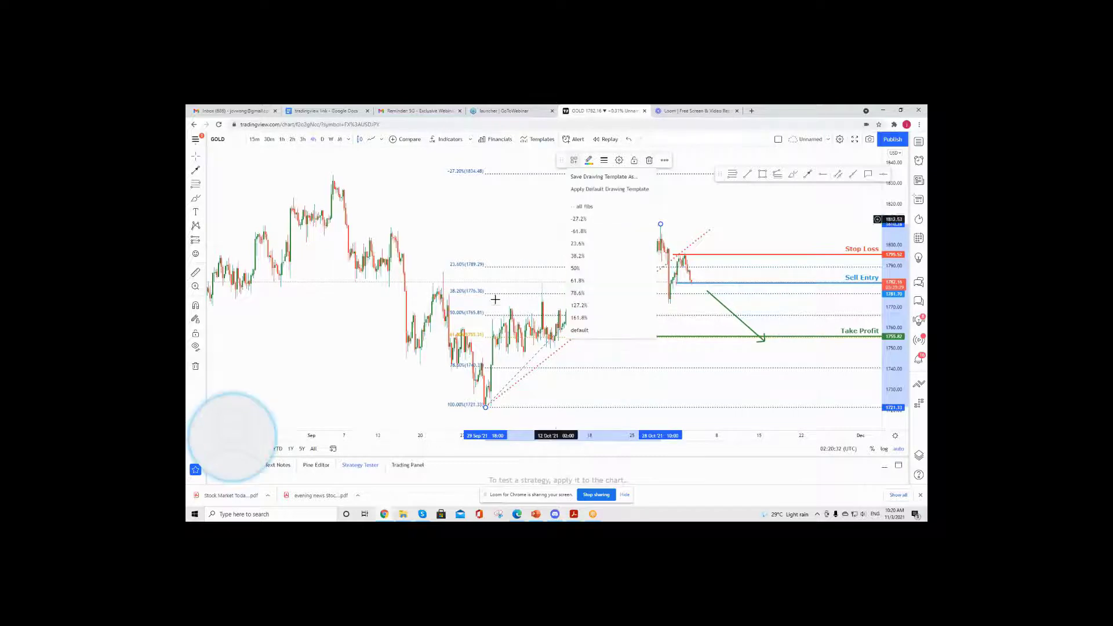
double_click(511, 265)
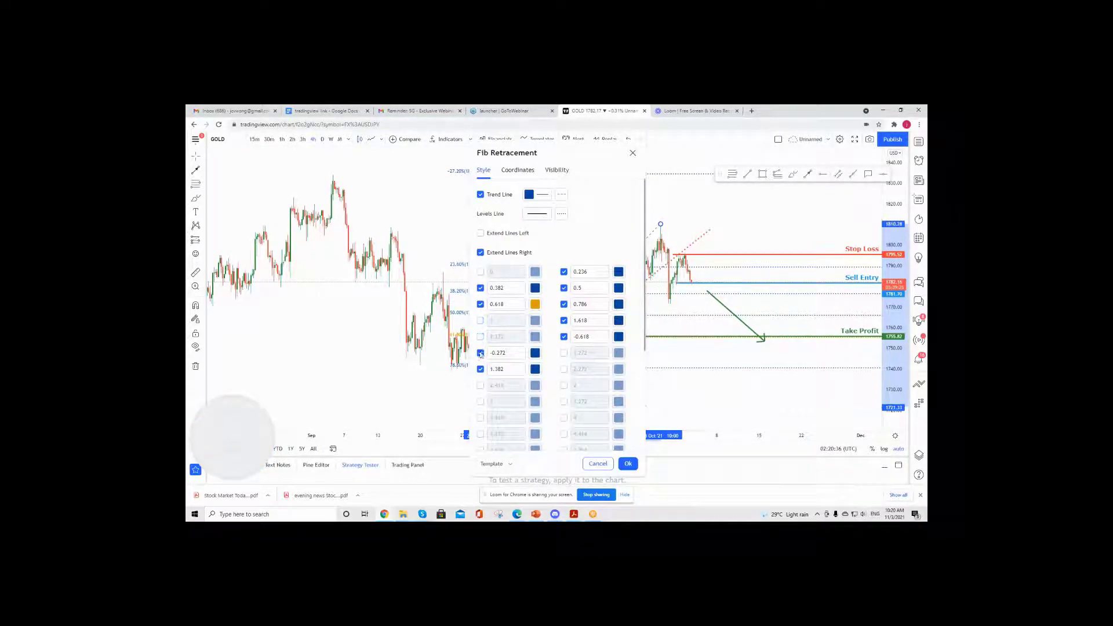
left_click(564, 271)
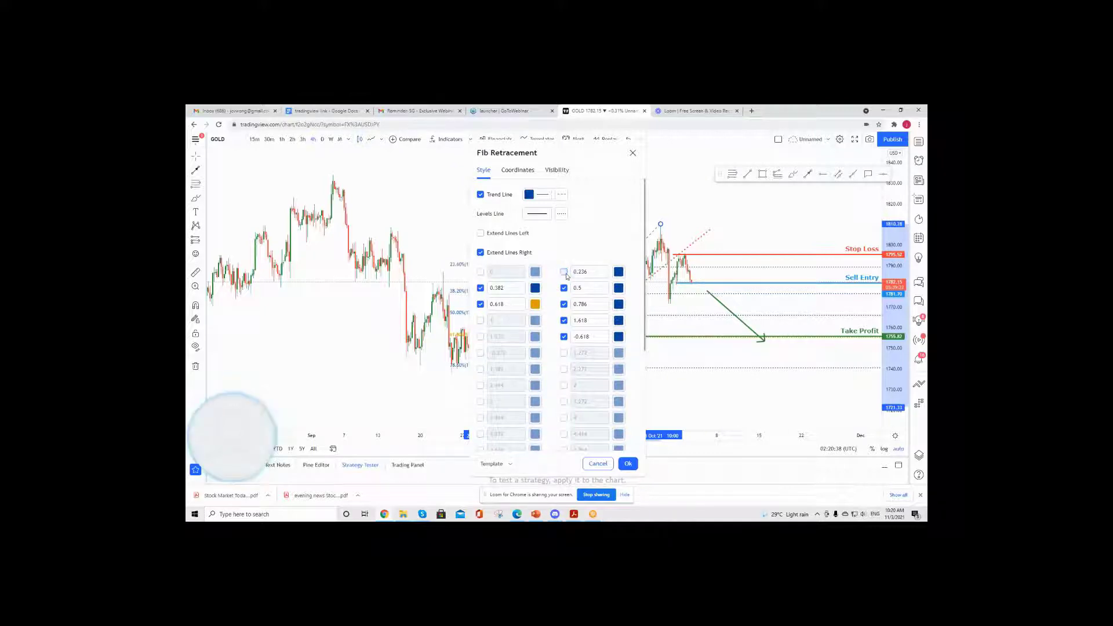
left_click(564, 288)
left_click(564, 304)
left_click(564, 320)
left_click(564, 336)
left_click(629, 464)
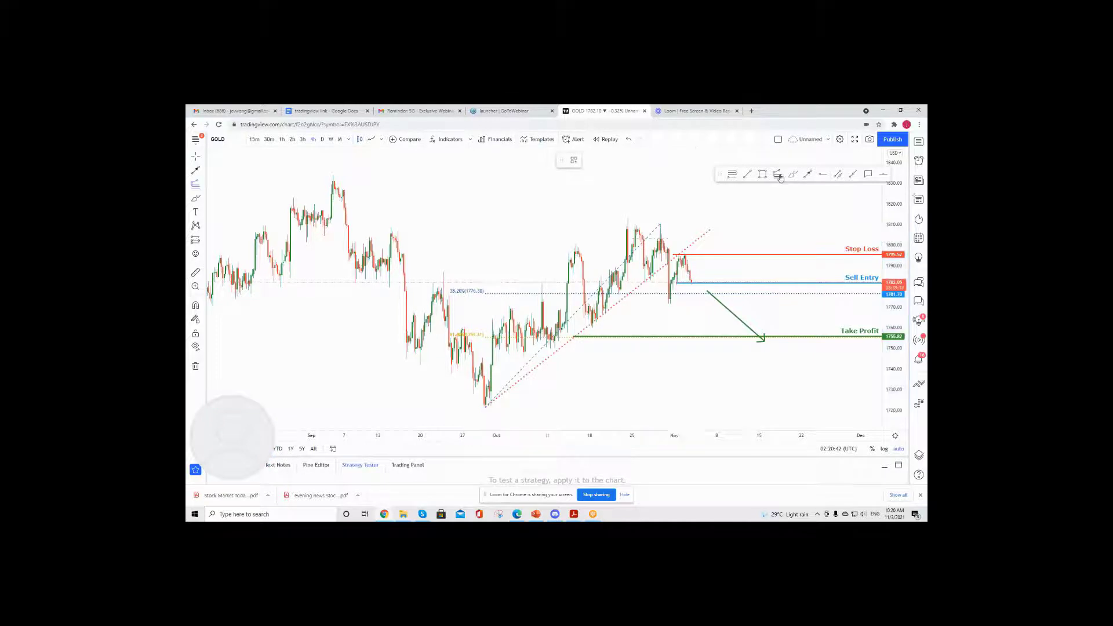
left_click(576, 248)
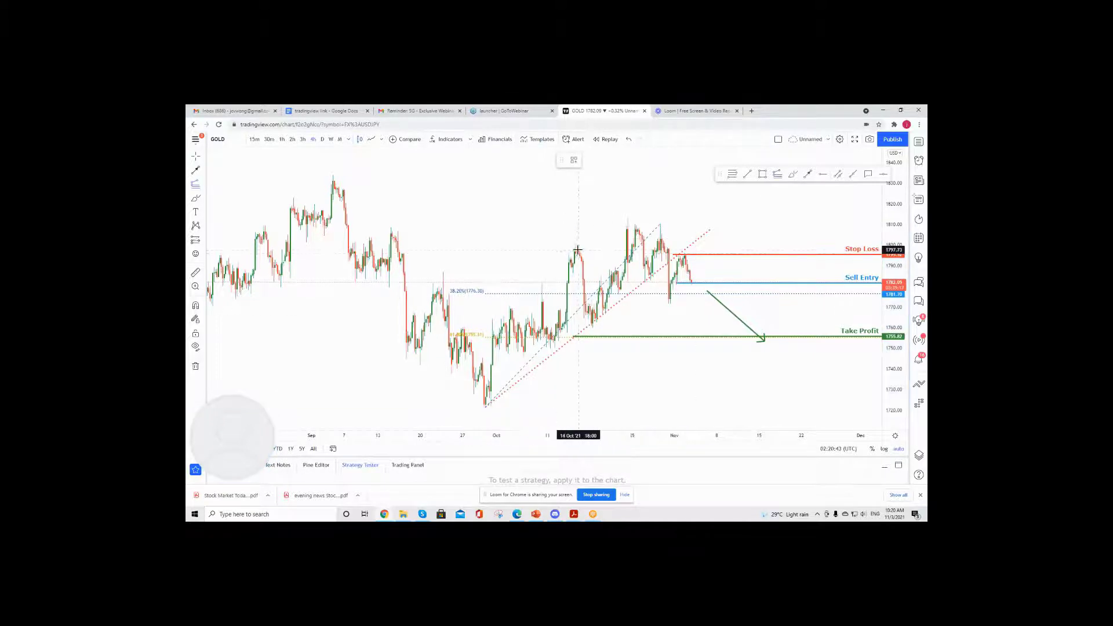
- Complete a Fib extension to the pullback low and late-October high, hiding its 1, 1.272 and 1.618 levels
left_click(593, 328)
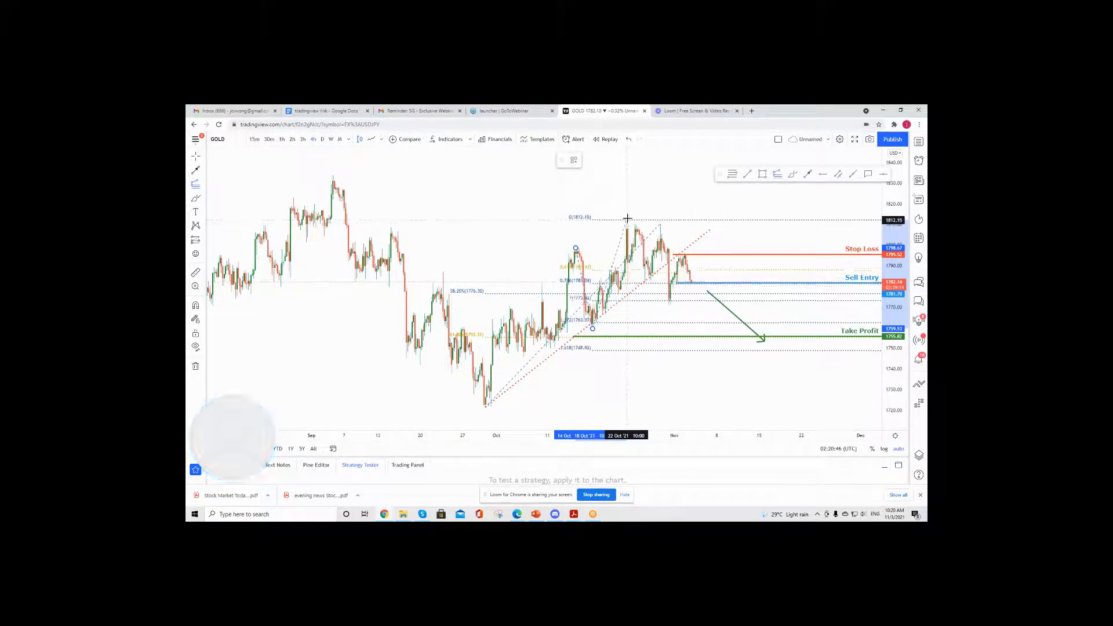
left_click(627, 222)
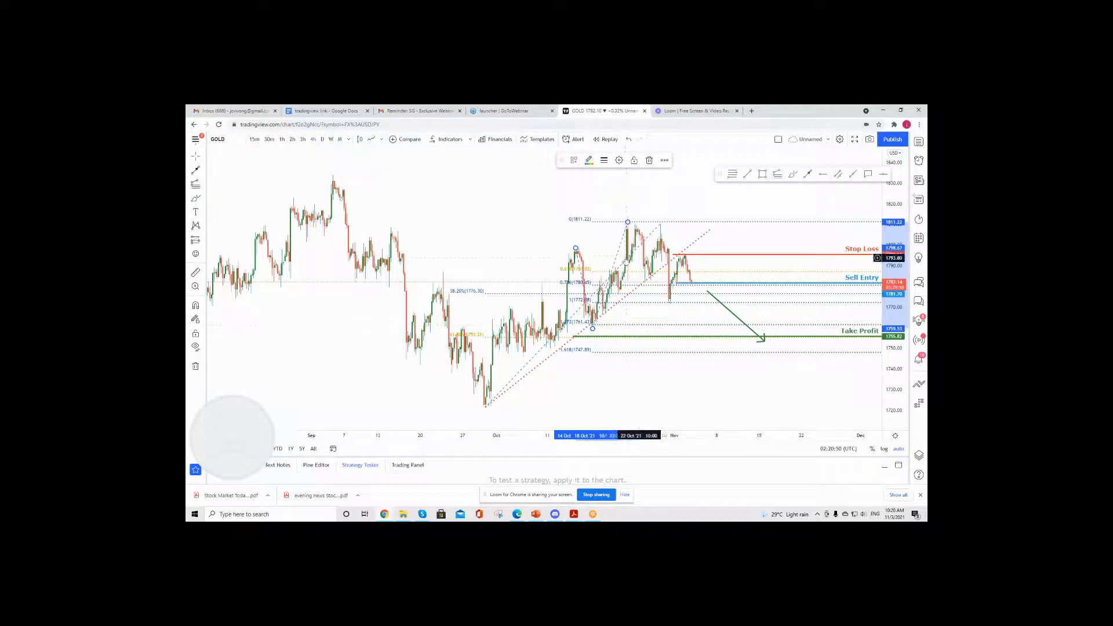
double_click(644, 277)
left_click(564, 322)
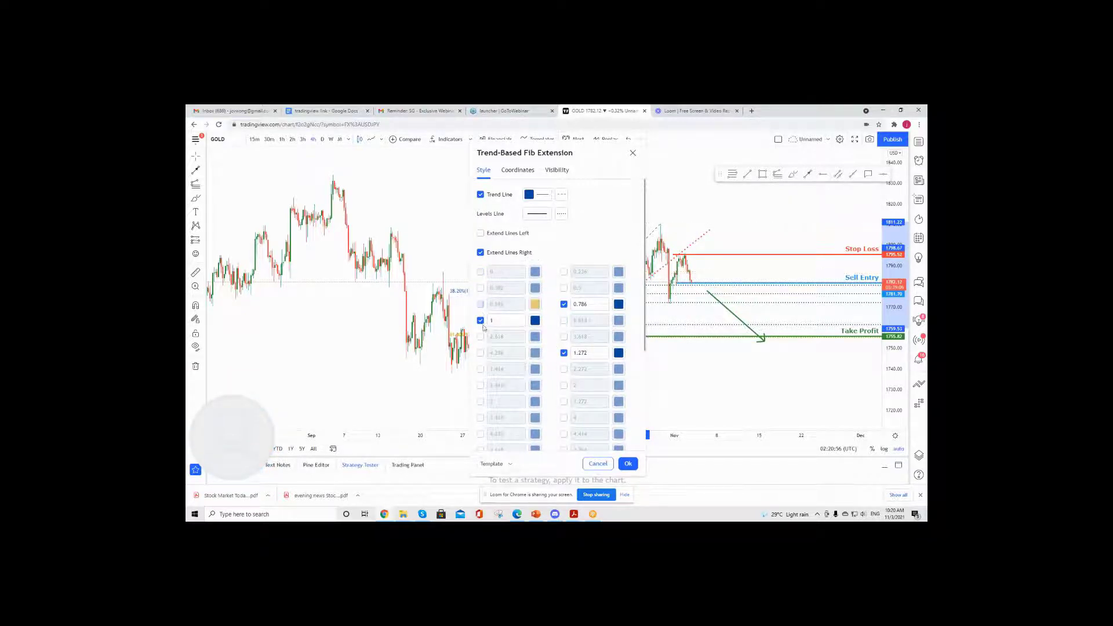
left_click(480, 320)
left_click(563, 352)
left_click(626, 464)
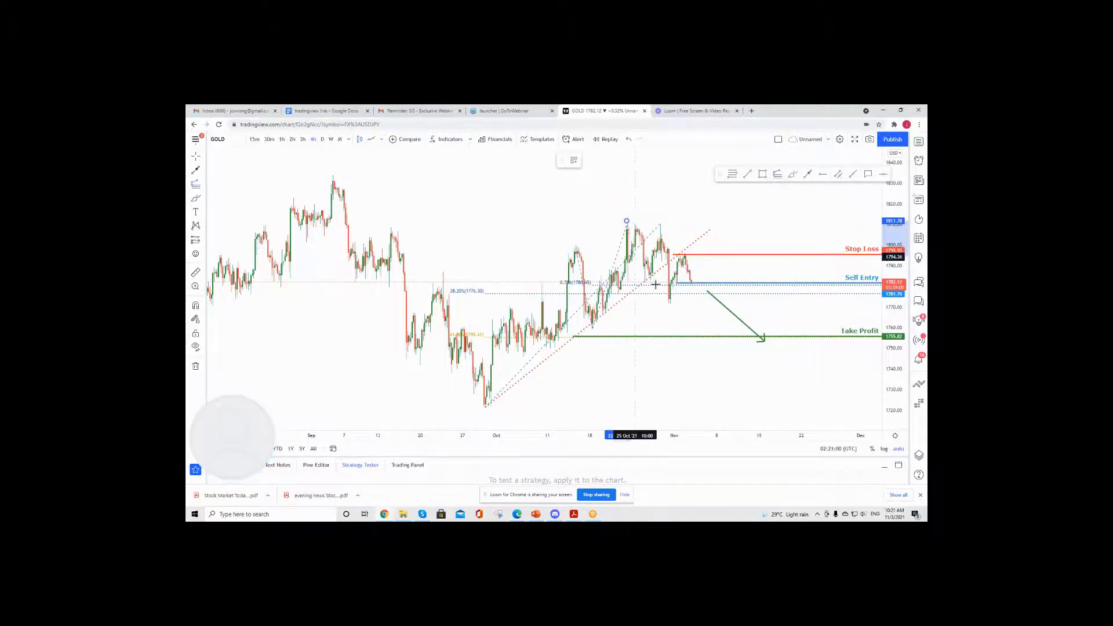
- Draw another Fib extension from the September high via the swing low to the swing high, then delete it
left_click(741, 191)
left_click(777, 174)
left_click(444, 271)
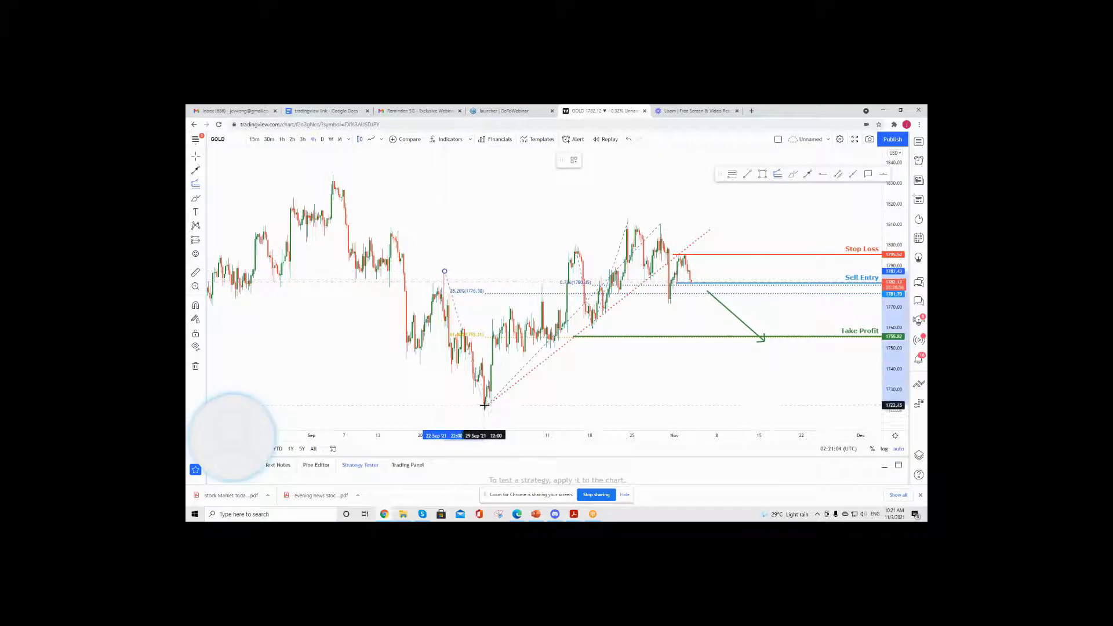
left_click(486, 404)
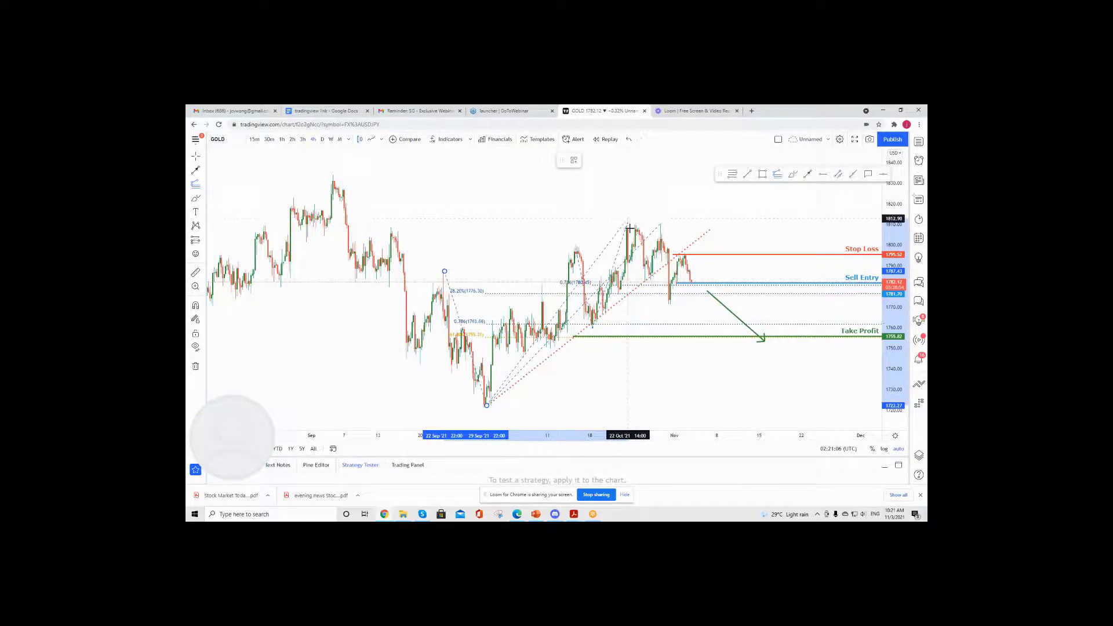
left_click(629, 216)
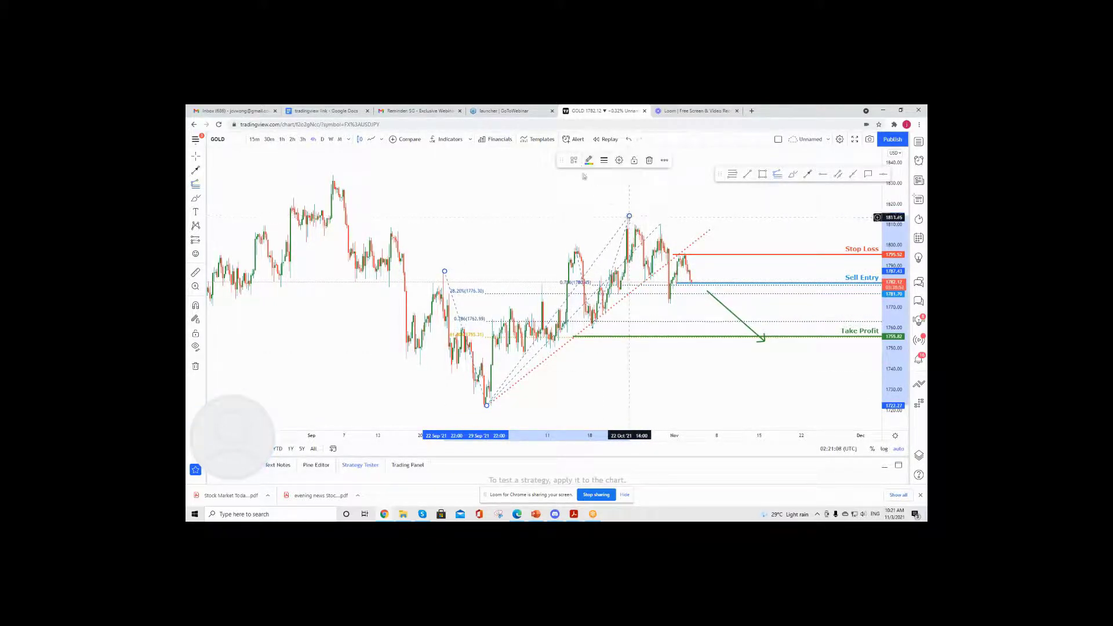
left_click(573, 160)
left_click(585, 223)
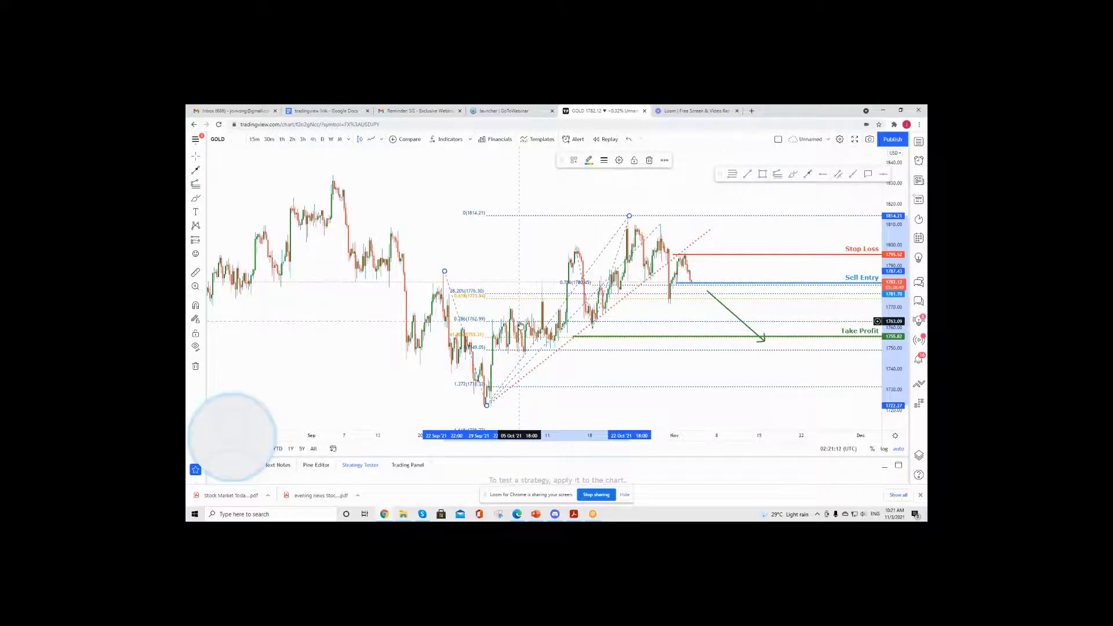
left_click(648, 161)
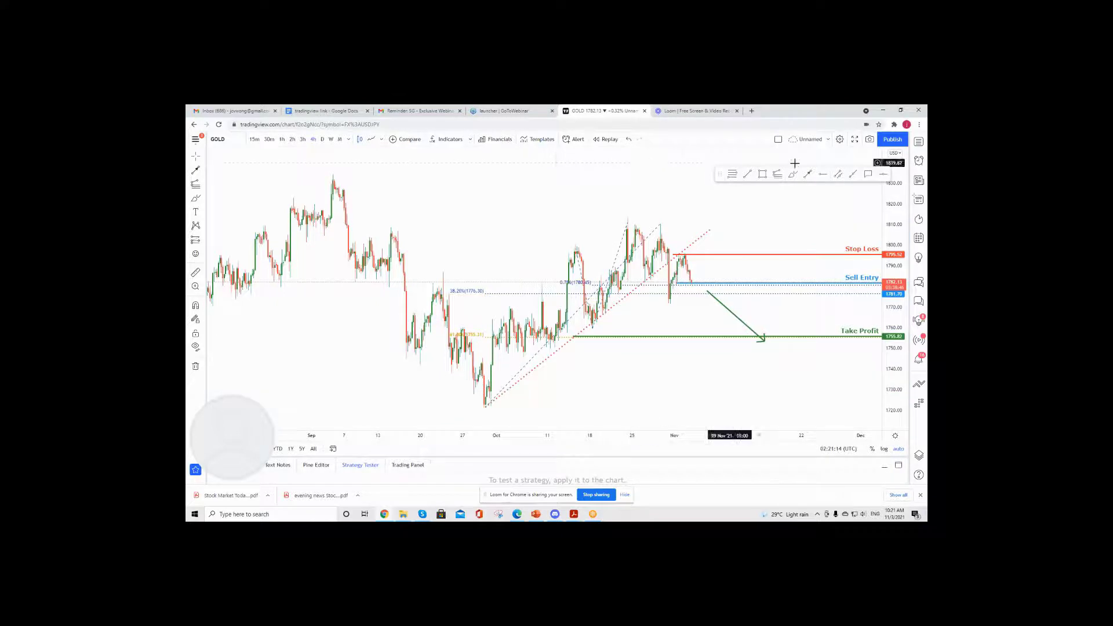
left_click(779, 174)
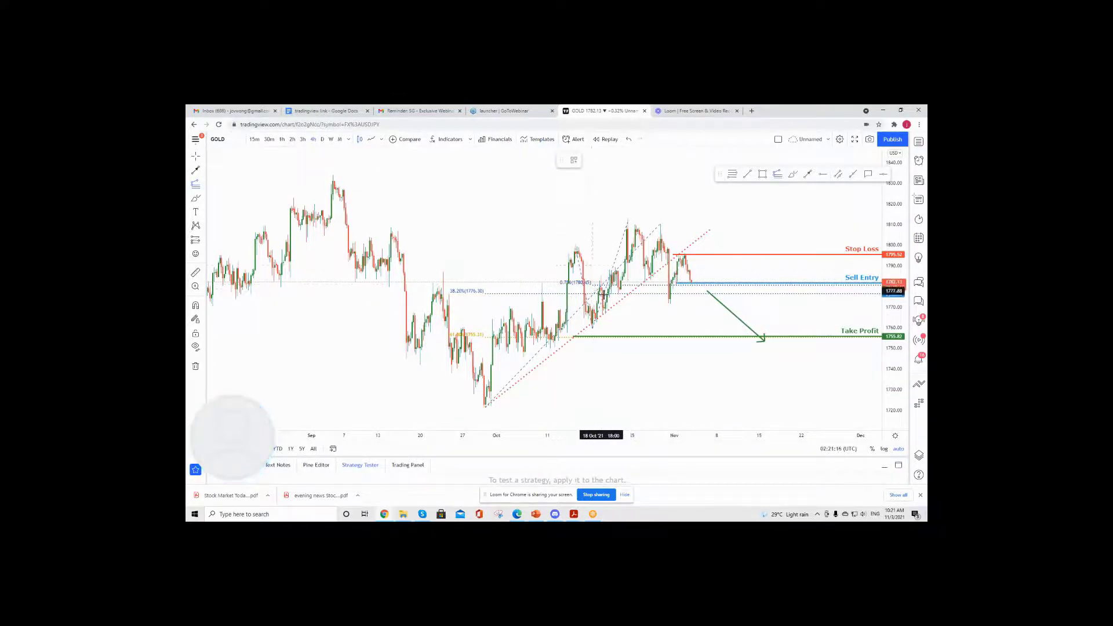
- Draw a trend-based Fib extension across the mid-October high, October low and late-October high, hiding its 0 level
left_click(576, 248)
left_click(594, 329)
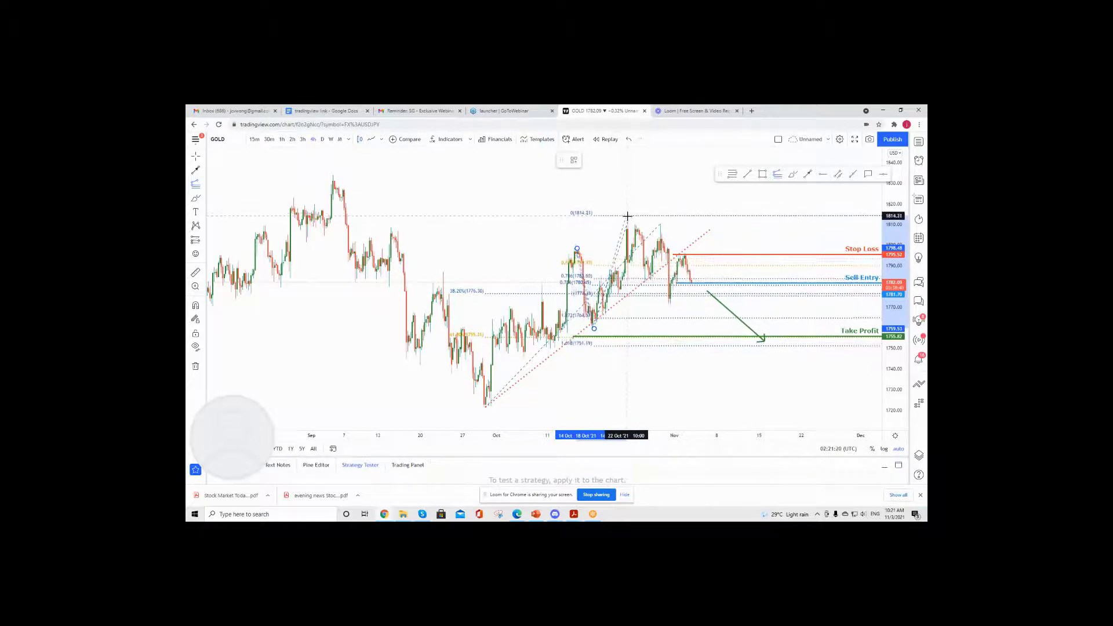
left_click(627, 215)
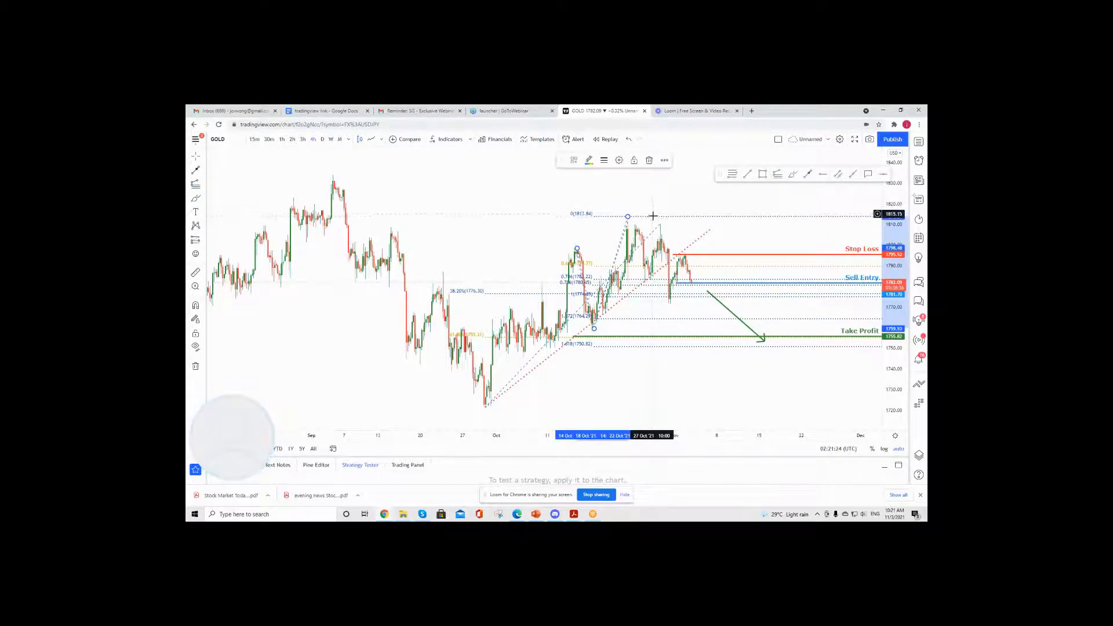
double_click(653, 219)
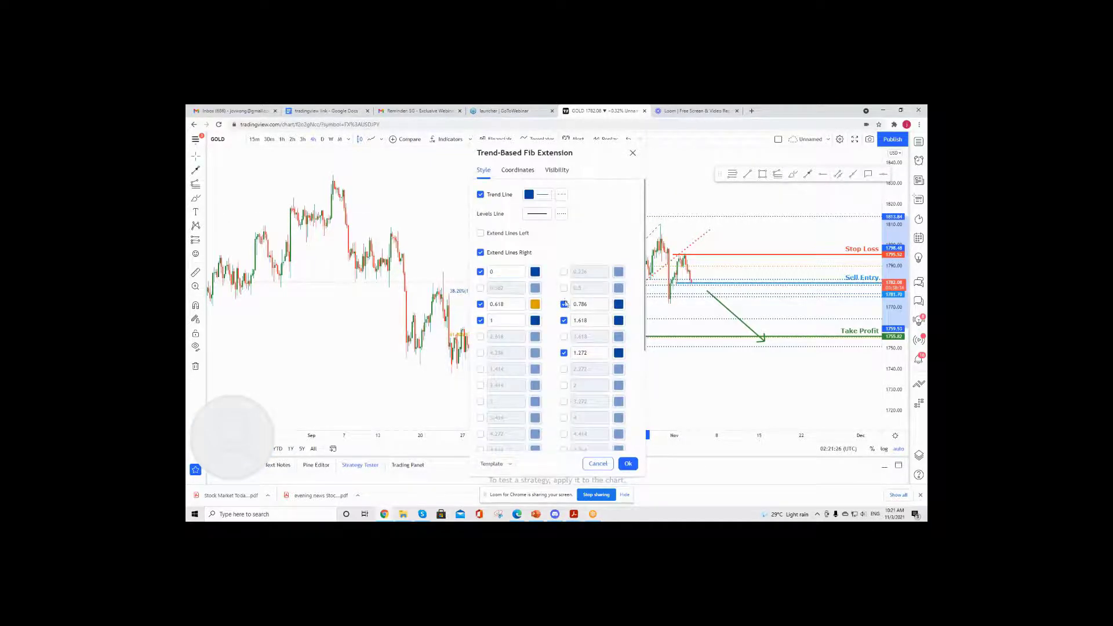
left_click(480, 271)
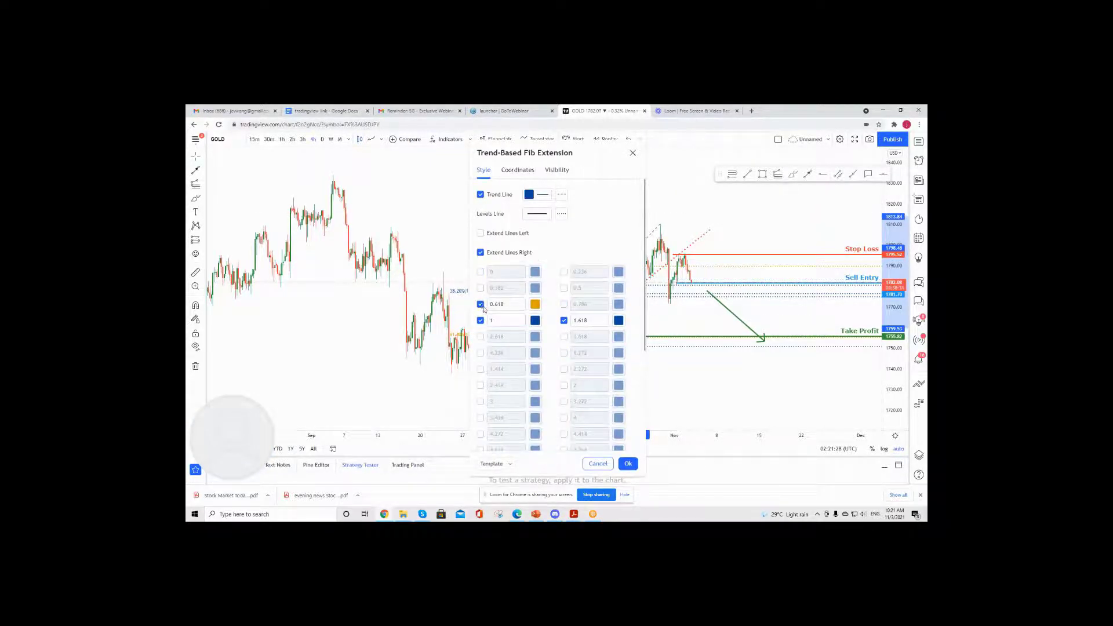
left_click(626, 462)
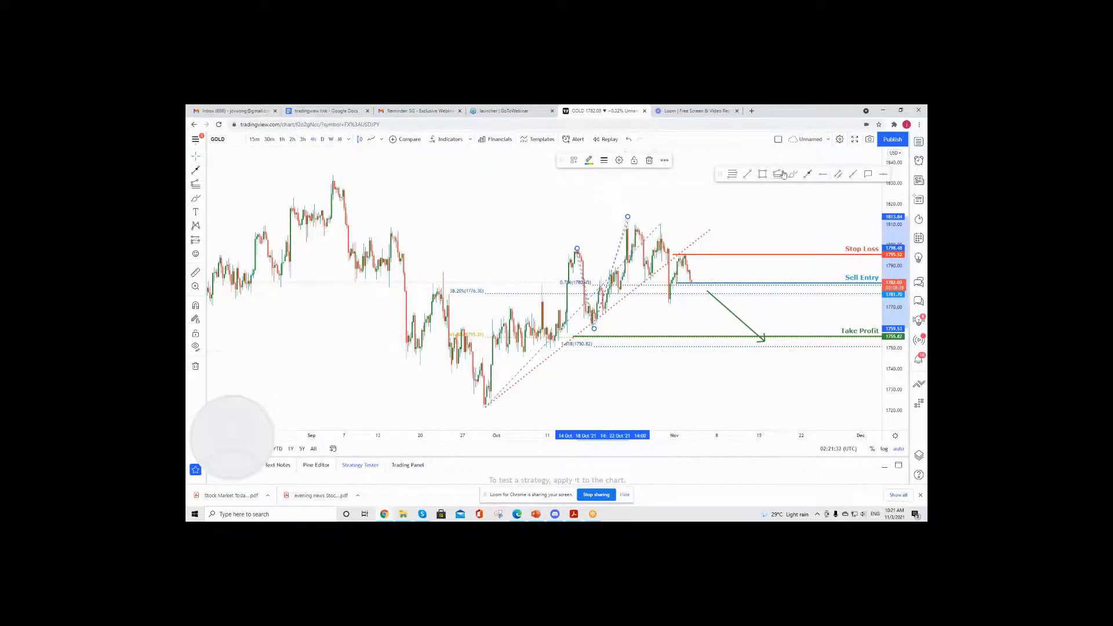
left_click(762, 174)
left_click(578, 339)
- Draw a zone box at the 1.618 level and make it green with the Bullish Box template
left_click(578, 345)
scroll(685, 353, "down", 5)
scroll(702, 305, "up", 2)
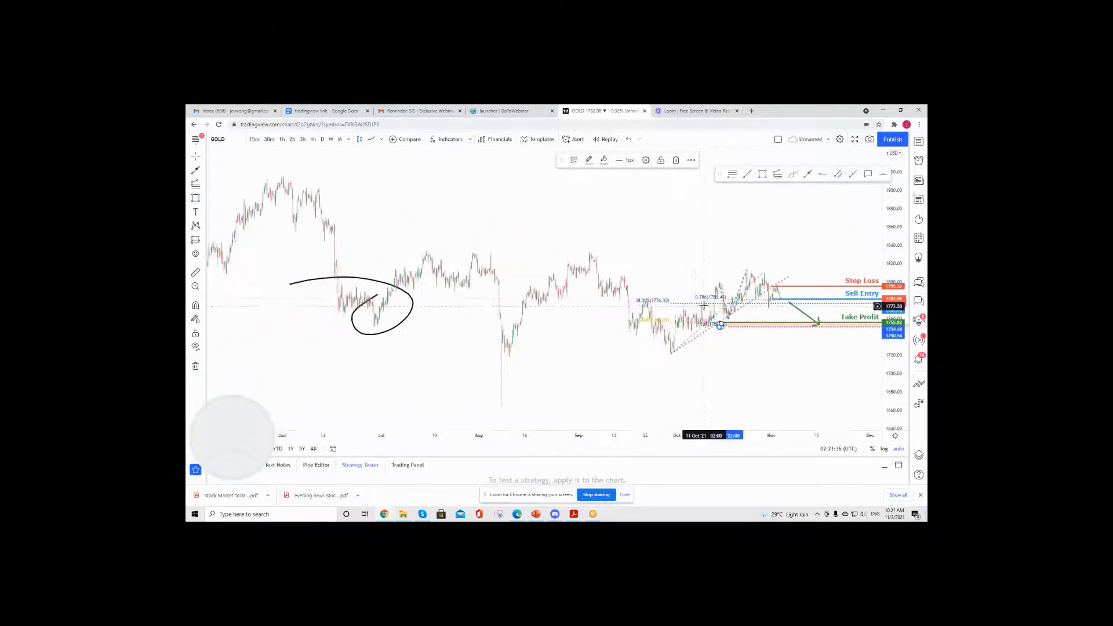
scroll(703, 306, "down", 1)
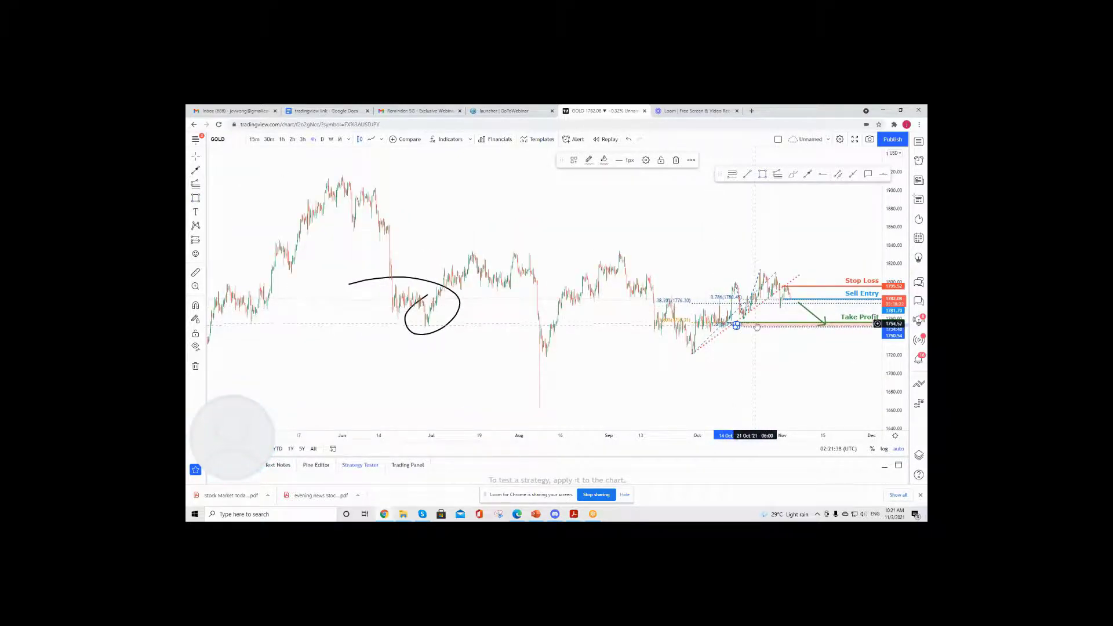
scroll(654, 311, "up", 3)
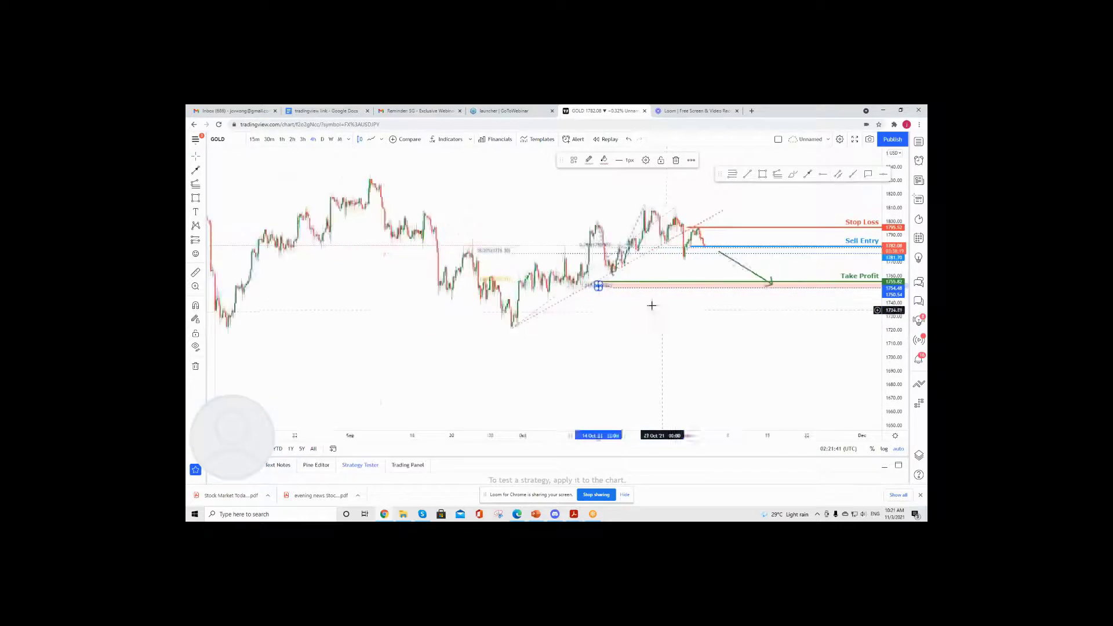
double_click(598, 286)
left_click(516, 372)
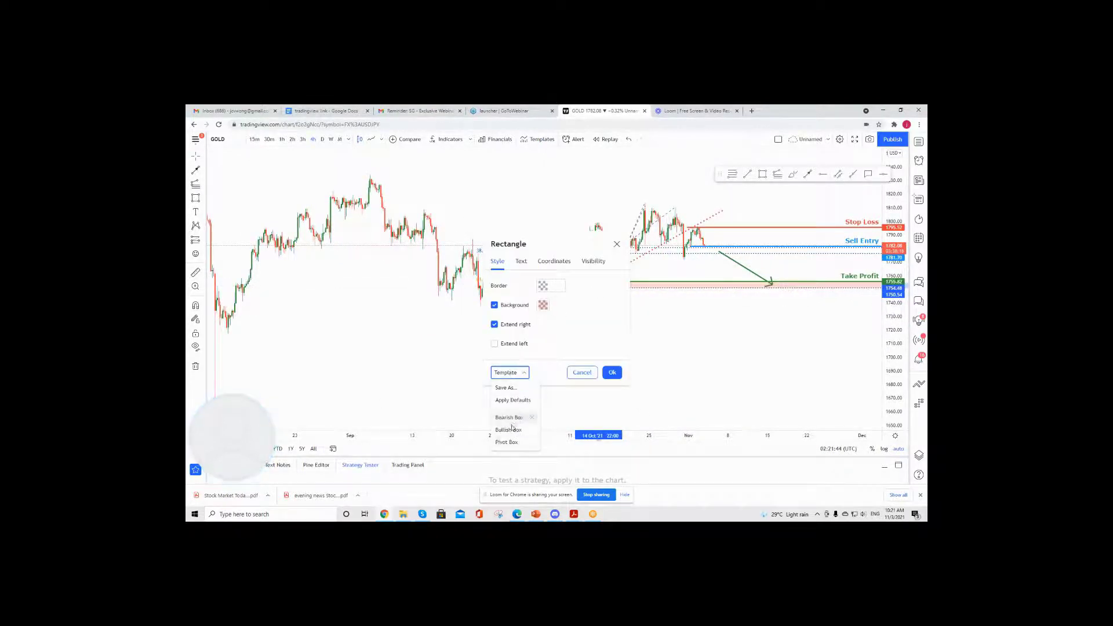
left_click(513, 430)
left_click(613, 372)
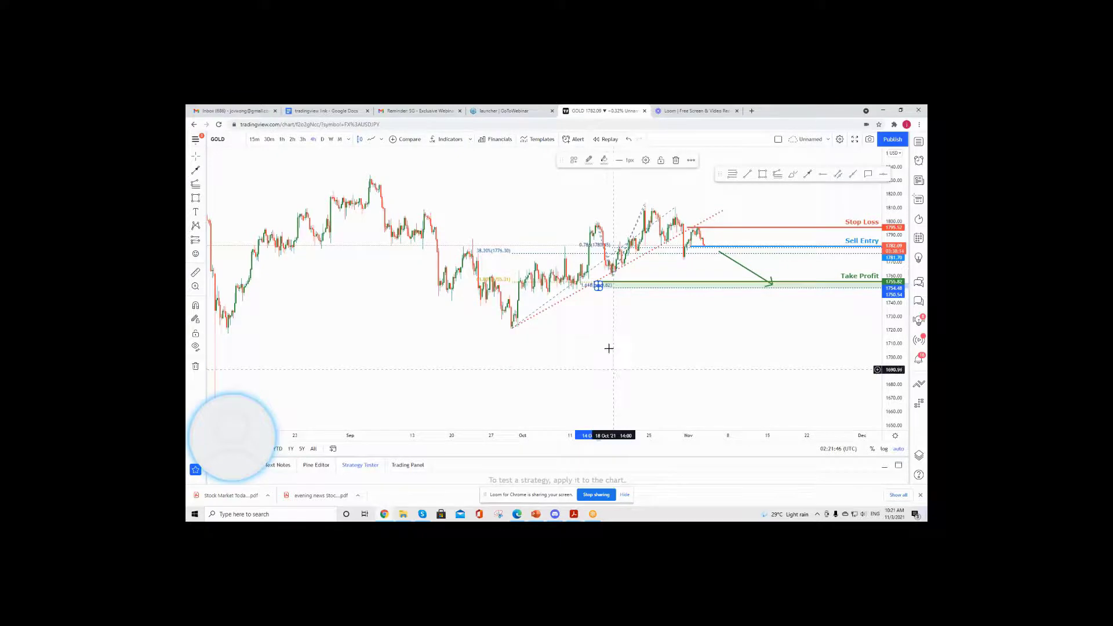
- Draw a zone box just below the Sell Entry line and apply a blue box style
scroll(666, 260, "up", 3)
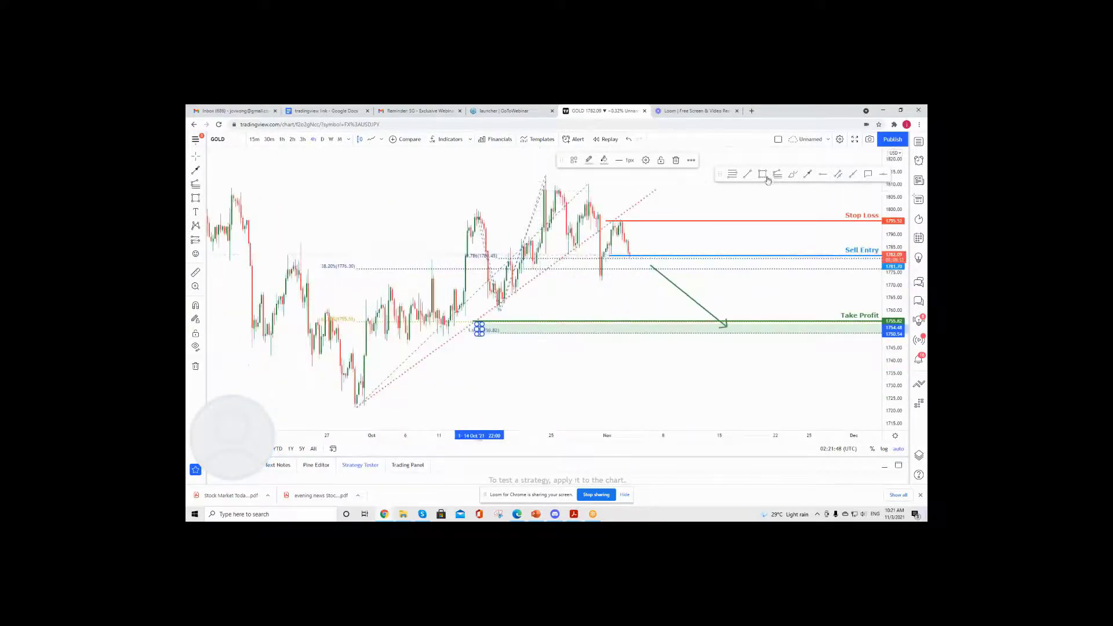
left_click(612, 260)
left_click_drag(616, 261, 615, 269)
left_click(573, 165)
left_click(579, 234)
left_click(470, 139)
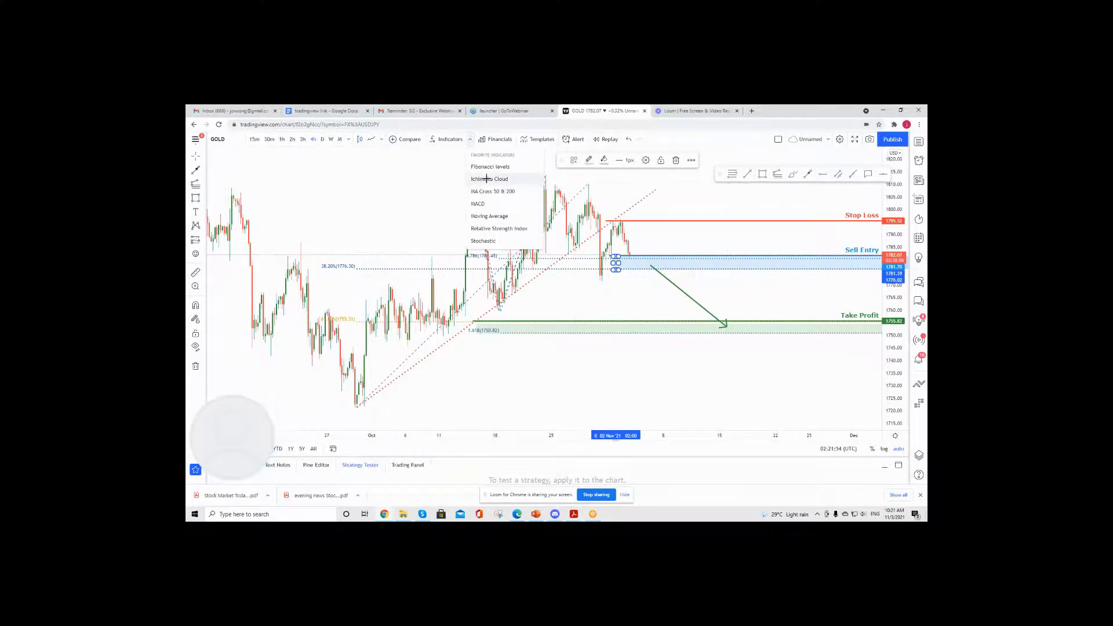
- Add the Ichimoku Cloud indicator, then stretch the arrow from just below Sell Entry up to Take Profit
left_click(489, 179)
scroll(627, 209, "up", 2)
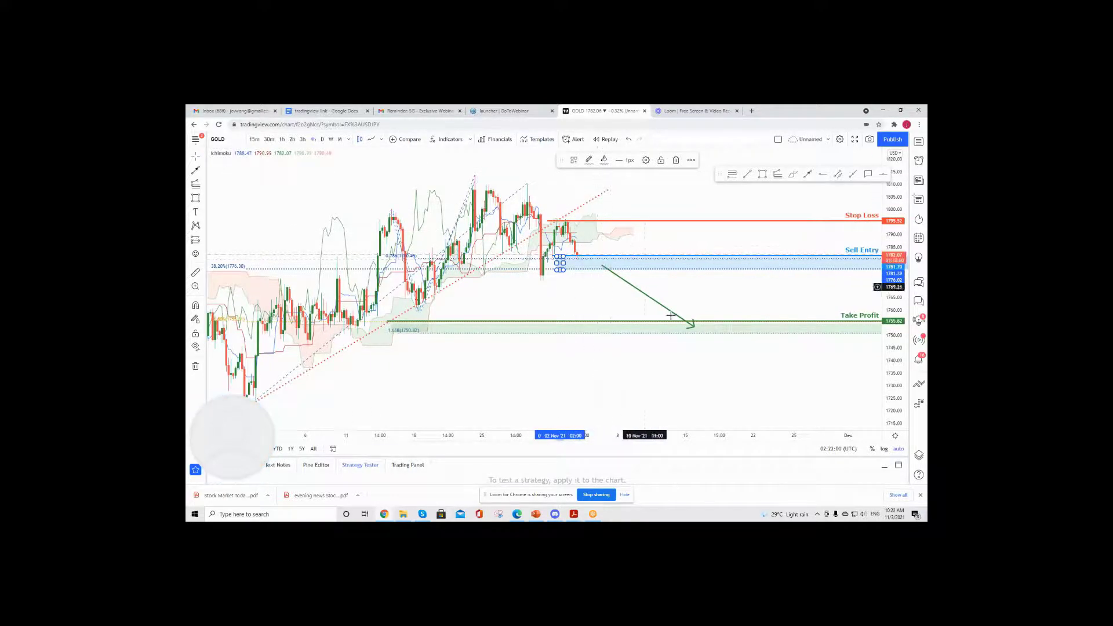
left_click_drag(693, 325, 685, 314)
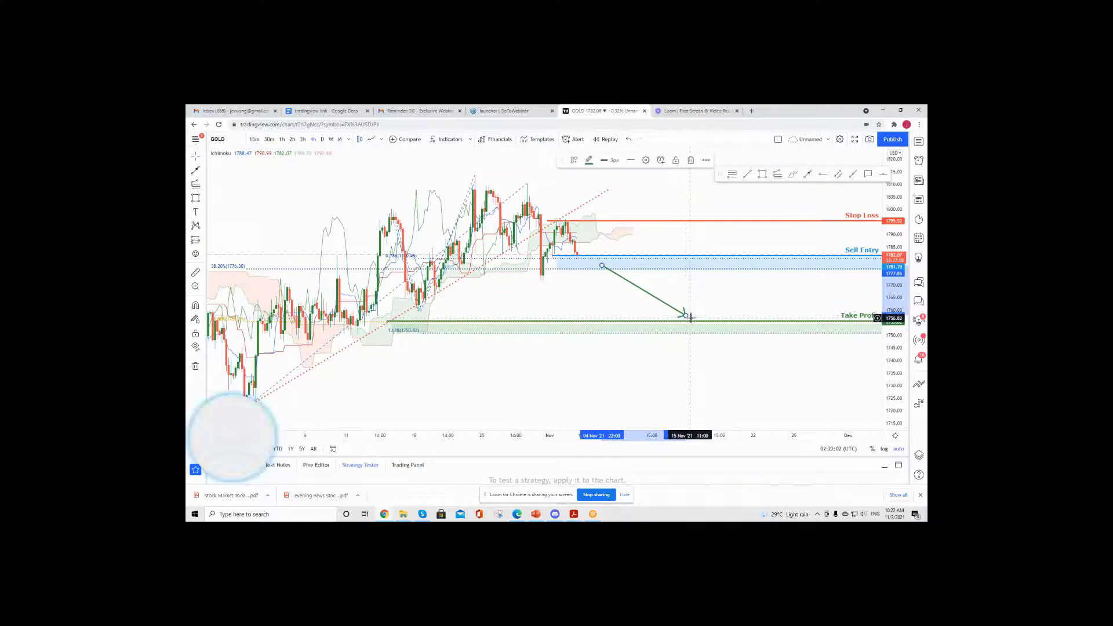
left_click_drag(602, 266, 618, 274)
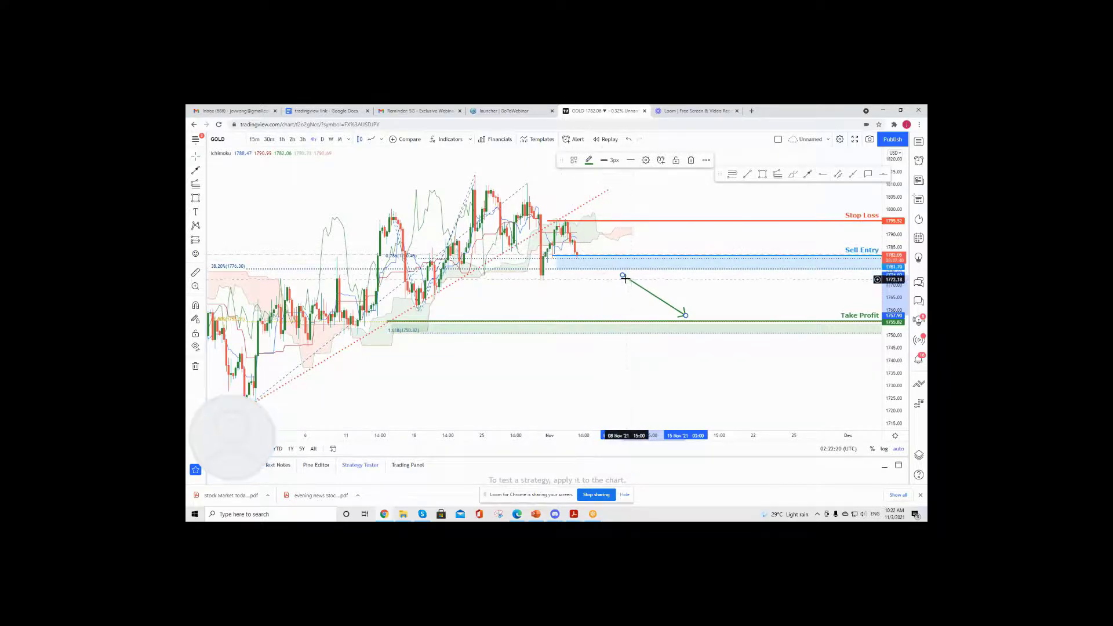
scroll(617, 277, "down", 1)
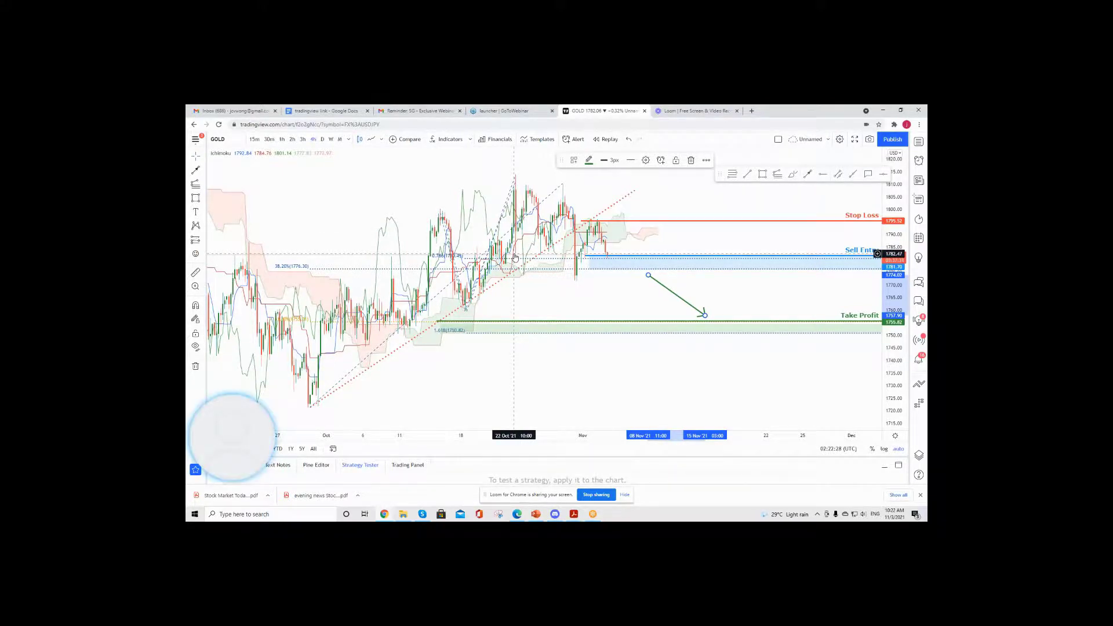
scroll(514, 257, "down", 8)
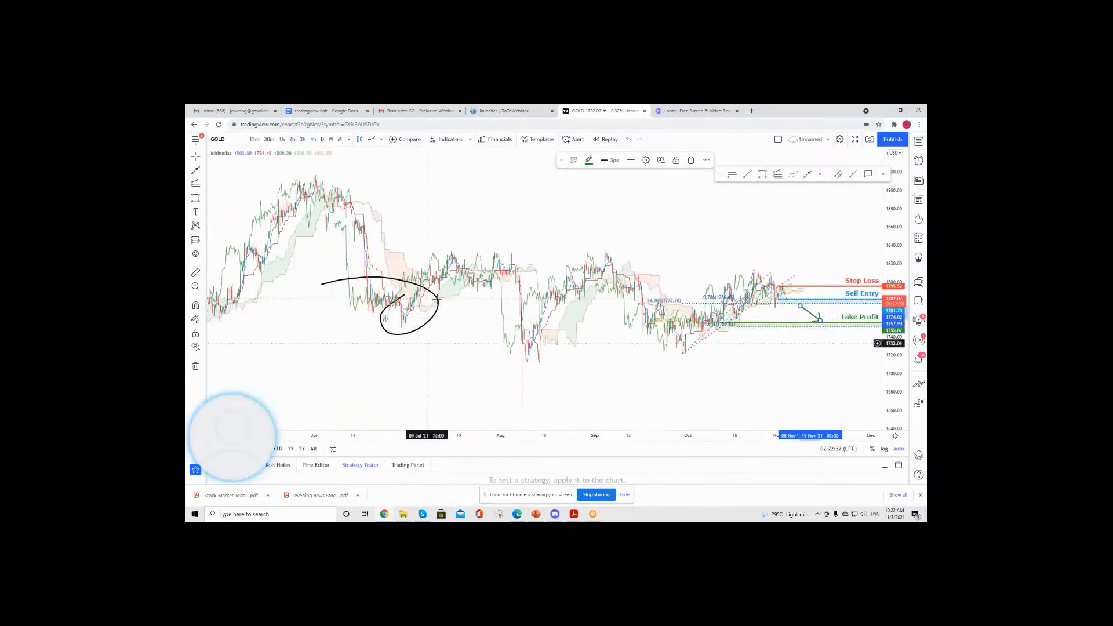
scroll(591, 357, "up", 5)
scroll(608, 359, "up", 3)
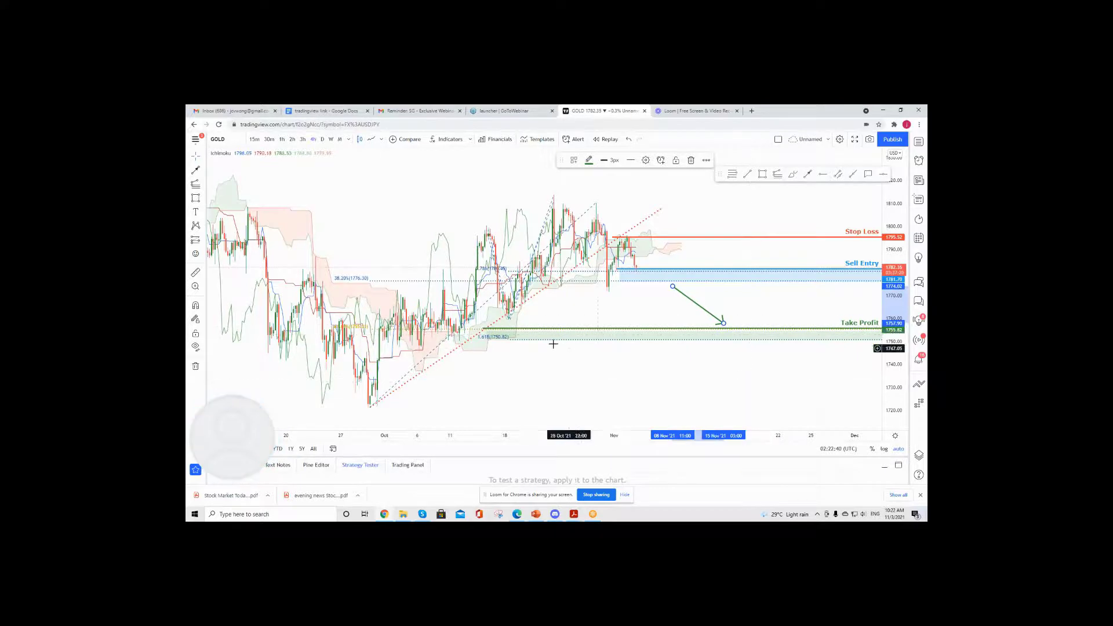
scroll(465, 346, "up", 2)
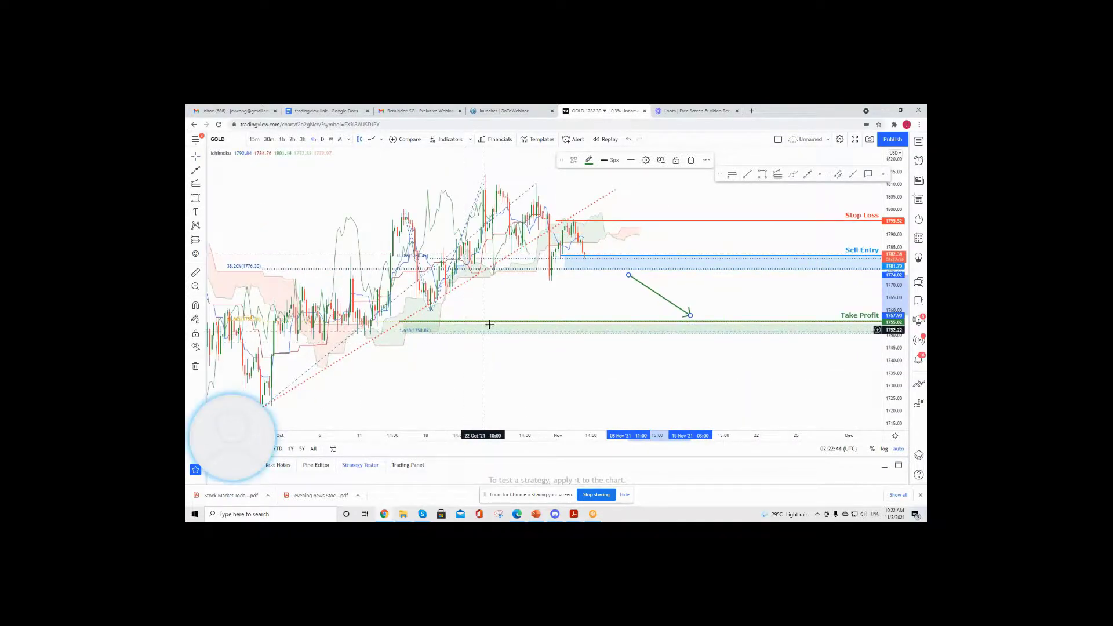
scroll(534, 256, "down", 1)
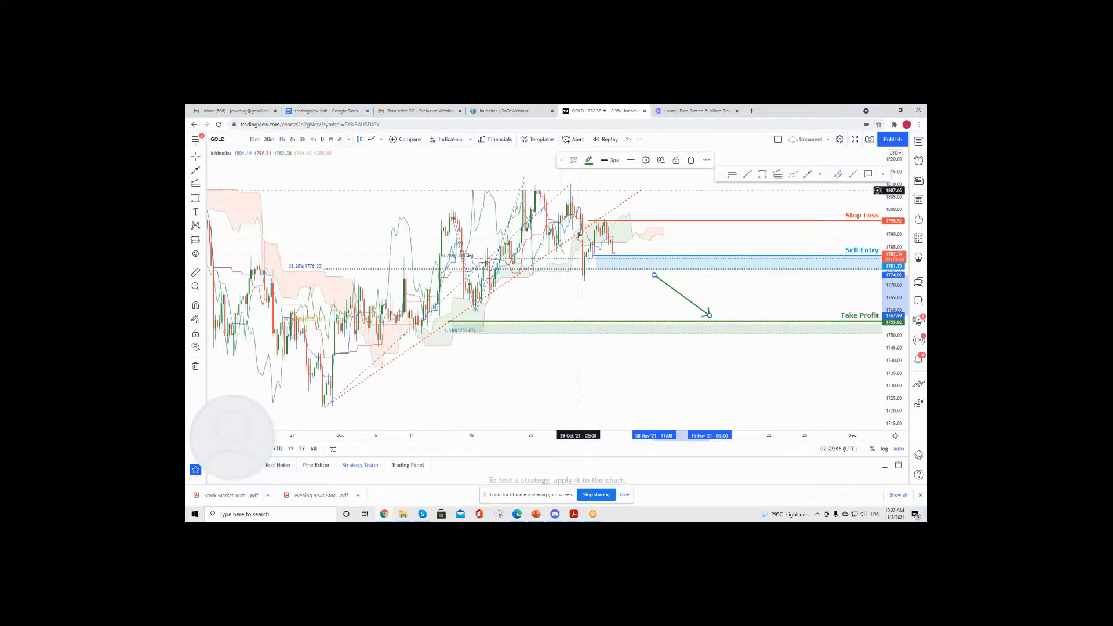